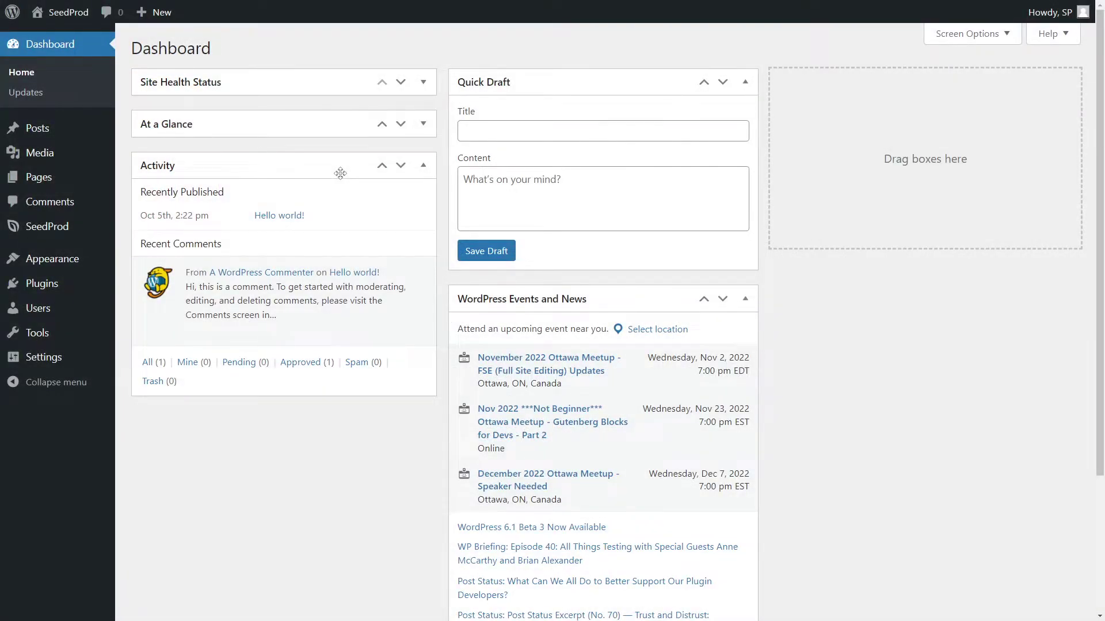
Show SeedProd's flyout submenu from the WordPress admin sidebar.
{"action": "mouse_move", "coordinate": [47, 233]}
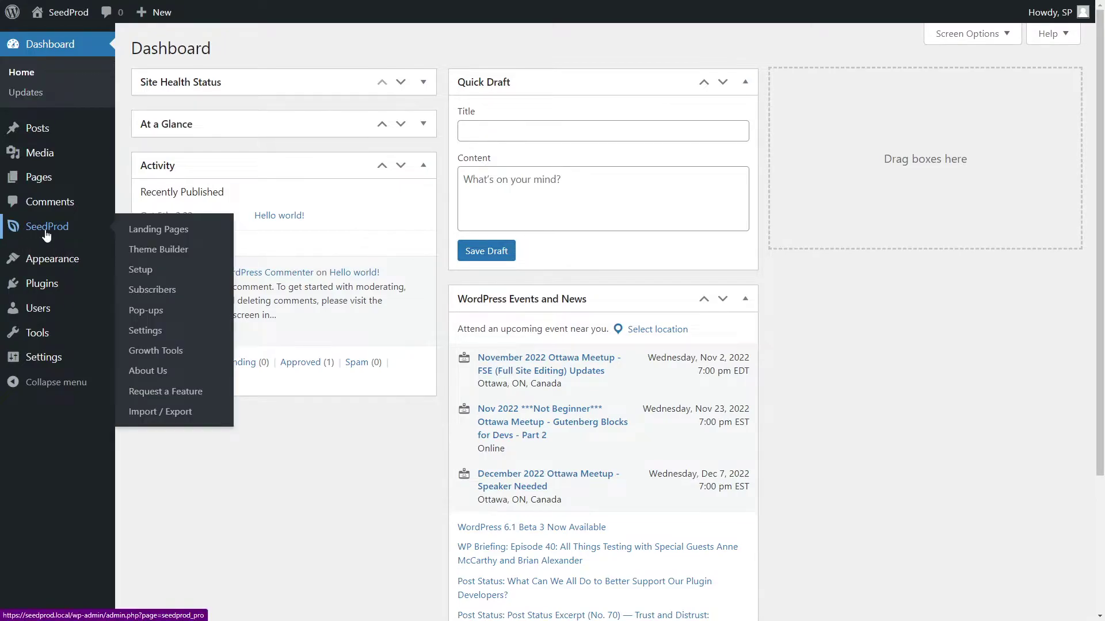
Import the Hotel & Resort theme template kit in SeedProd's Theme Builder.
{"action": "left_click", "coordinate": [173, 252]}
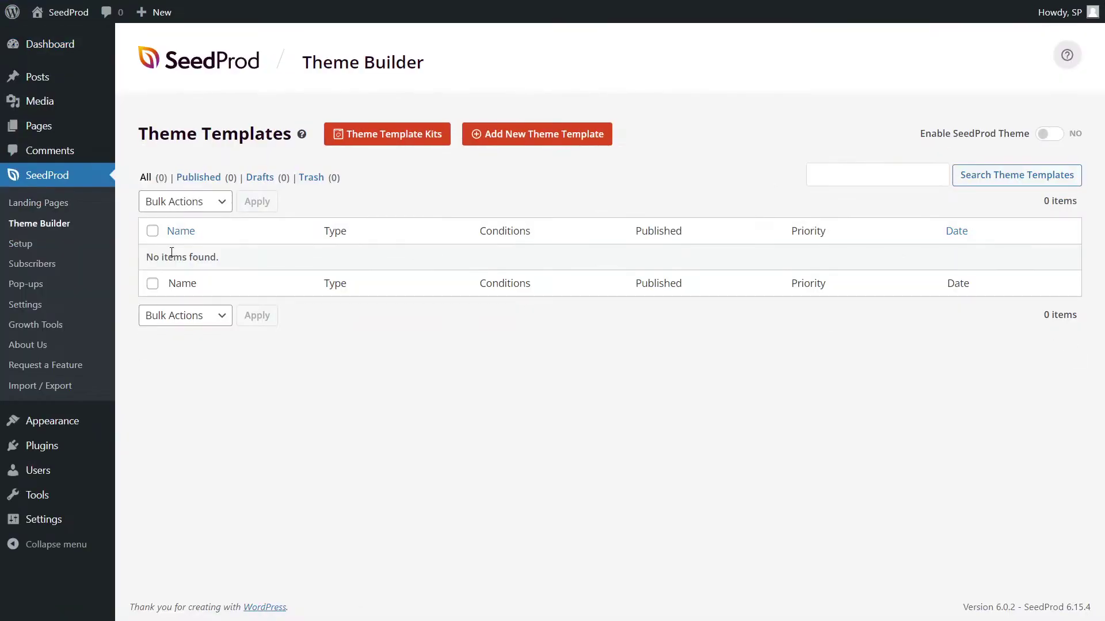
{"action": "left_click", "coordinate": [399, 140]}
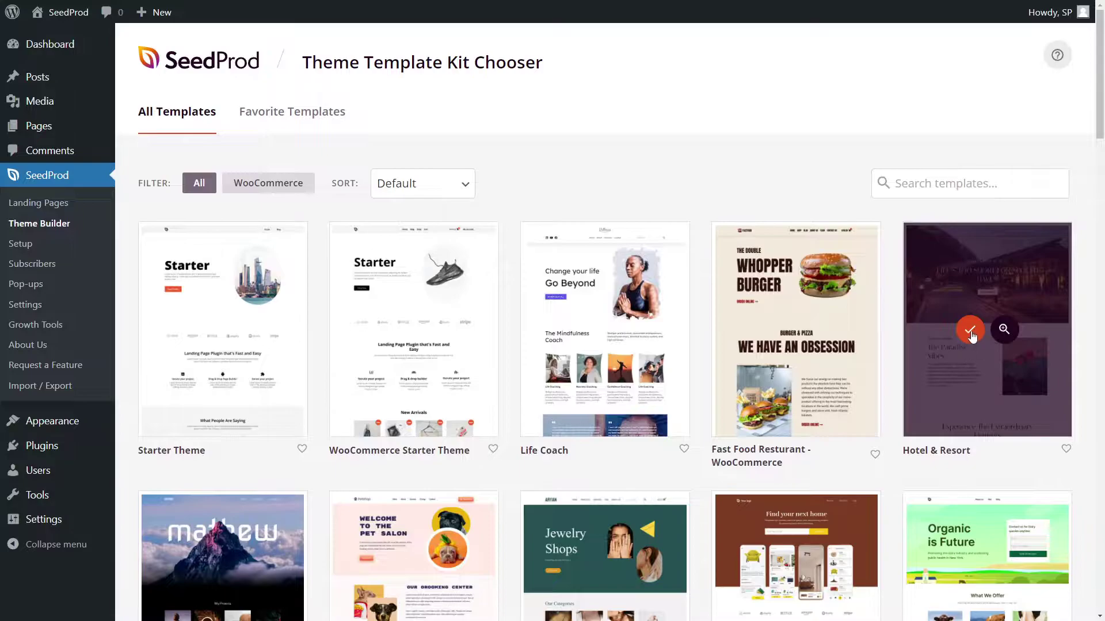
{"action": "left_click", "coordinate": [971, 336]}
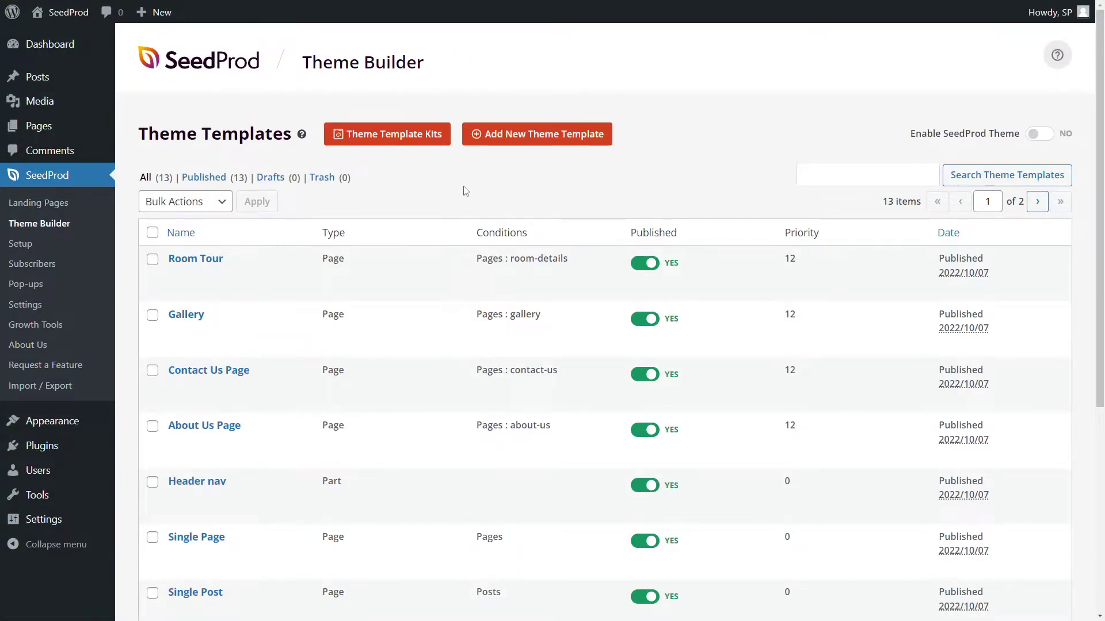
Switch Enable SeedProd Theme to YES so the site uses the Paradise design.
{"action": "scroll", "coordinate": [443, 191], "scroll_direction": "down", "scroll_amount": 5}
{"action": "scroll", "coordinate": [437, 190], "scroll_direction": "up", "scroll_amount": 5}
{"action": "left_click", "coordinate": [1039, 140]}
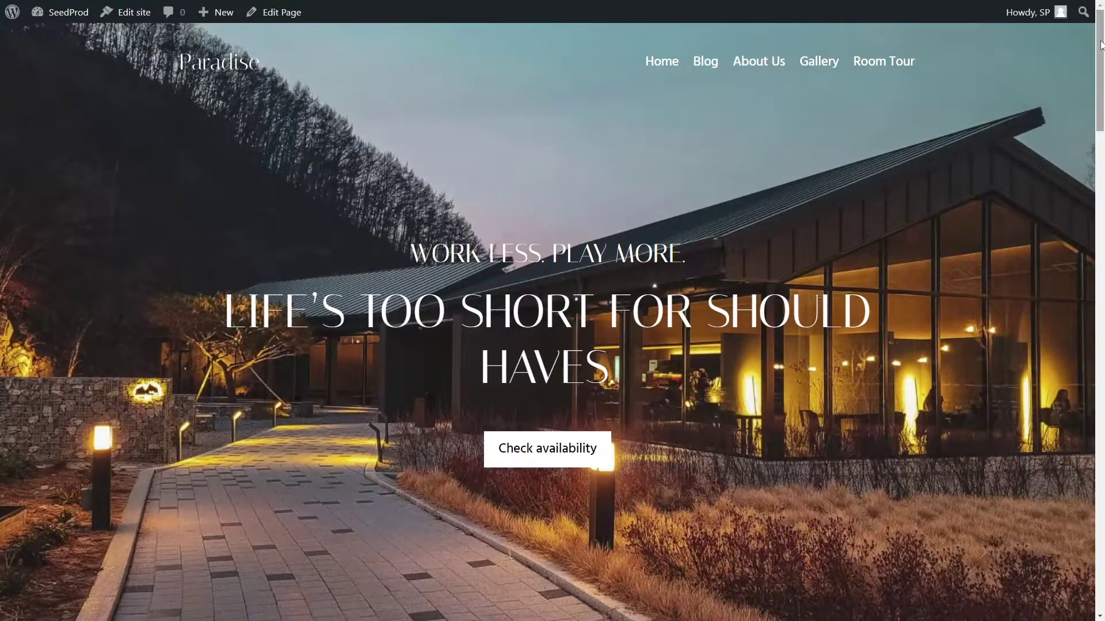
{"action": "mouse_move", "coordinate": [1100, 45]}
{"action": "left_mouse_down"}
{"action": "mouse_move", "coordinate": [1077, 573]}
{"action": "mouse_move", "coordinate": [1098, 402]}
{"action": "mouse_move", "coordinate": [1095, 47]}
{"action": "left_mouse_up"}
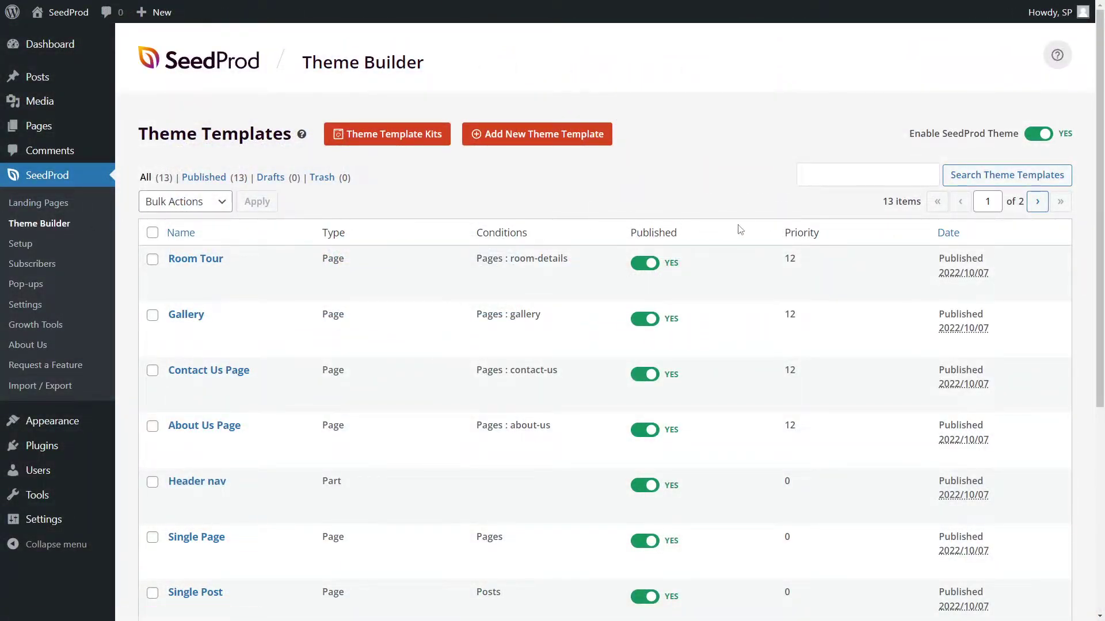
Open the Header template in the builder from the second page of theme templates.
{"action": "scroll", "coordinate": [737, 230], "scroll_direction": "down", "scroll_amount": 2}
{"action": "scroll", "coordinate": [730, 234], "scroll_direction": "down", "scroll_amount": 2}
{"action": "scroll", "coordinate": [476, 328], "scroll_direction": "up", "scroll_amount": 2}
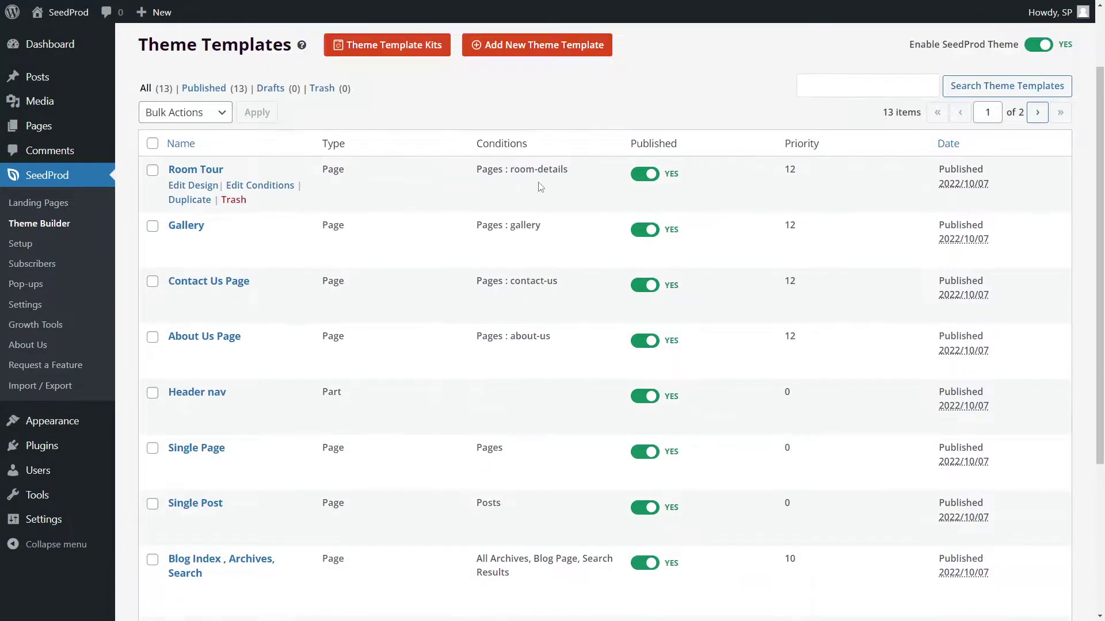
{"action": "scroll", "coordinate": [540, 190], "scroll_direction": "down", "scroll_amount": 3}
{"action": "scroll", "coordinate": [540, 190], "scroll_direction": "down", "scroll_amount": 1}
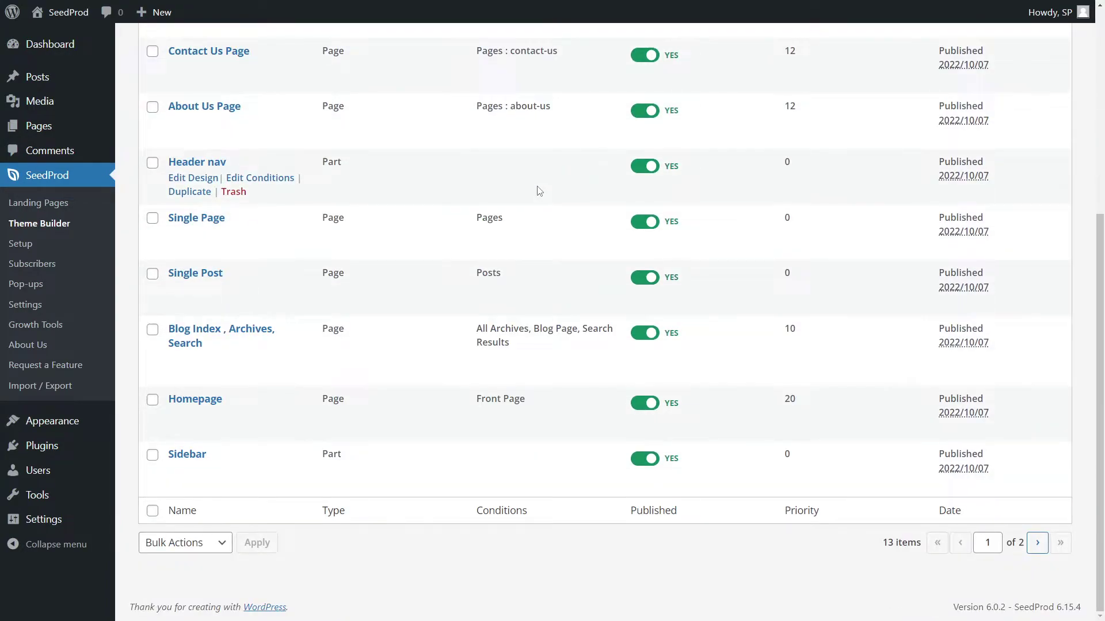
{"action": "left_click", "coordinate": [1038, 544]}
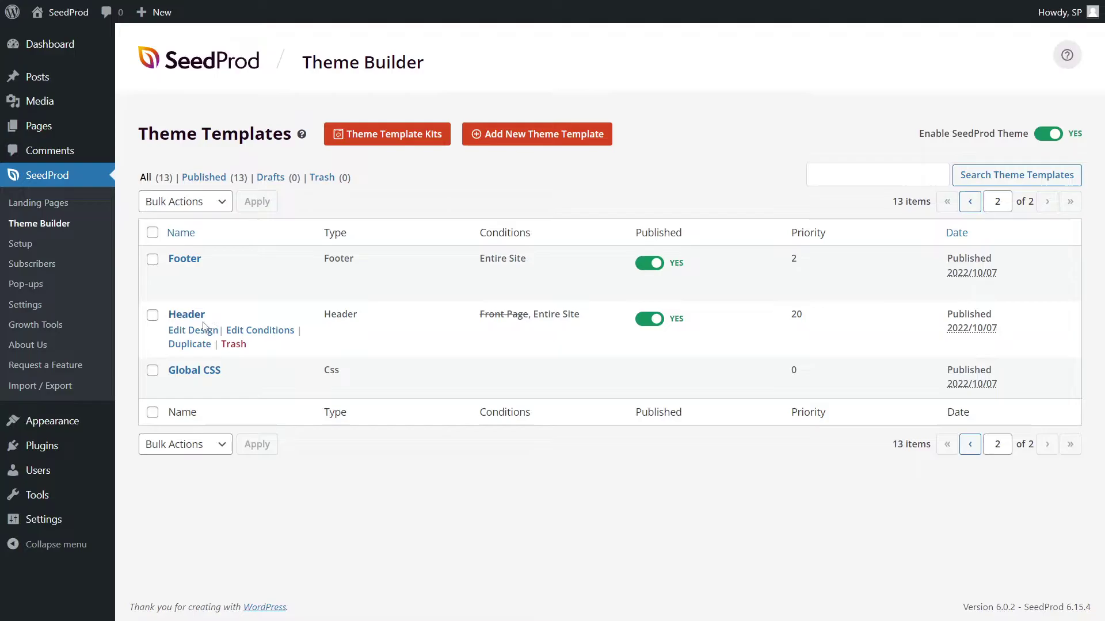
{"action": "left_click", "coordinate": [178, 330]}
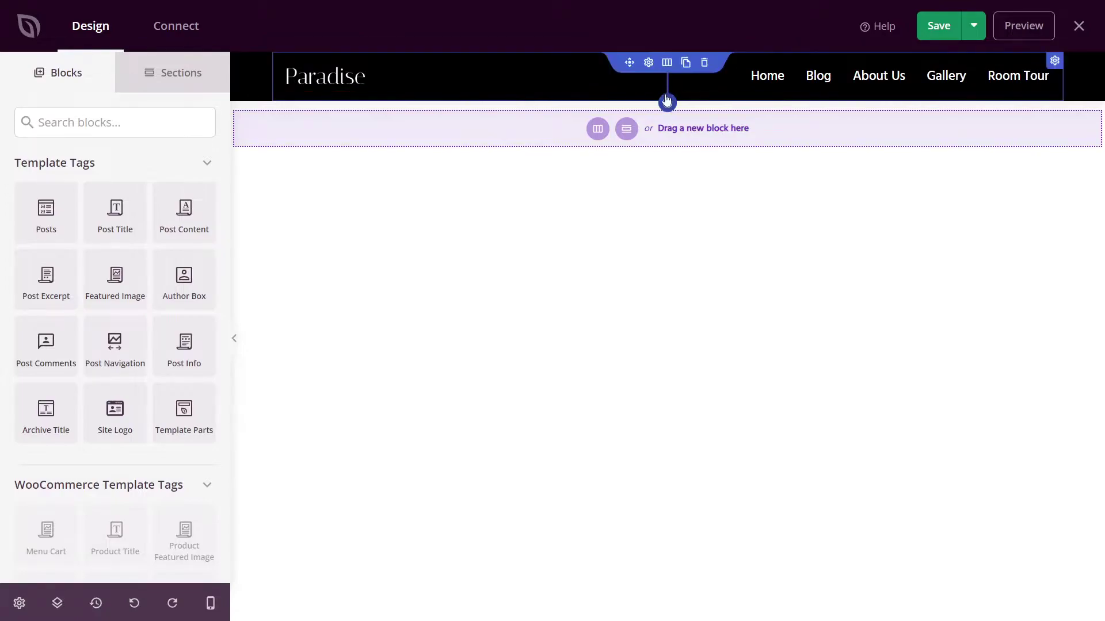
Add a three-column row with the Paradise logo centred, menu beside it, and delete the empty top row.
{"action": "left_click", "coordinate": [667, 104]}
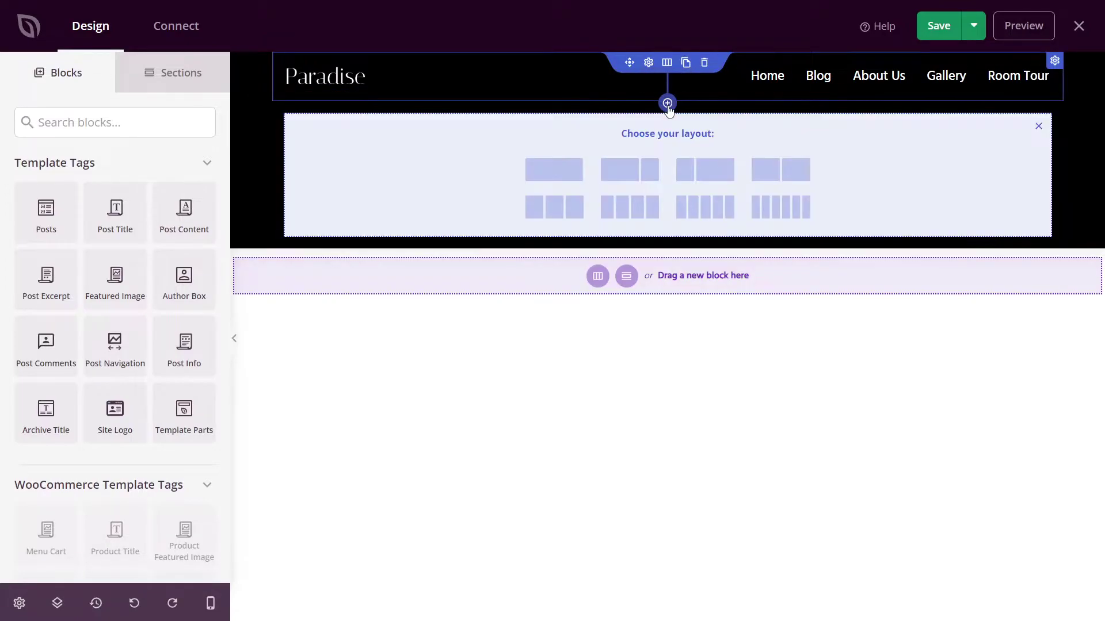
{"action": "left_click", "coordinate": [567, 209]}
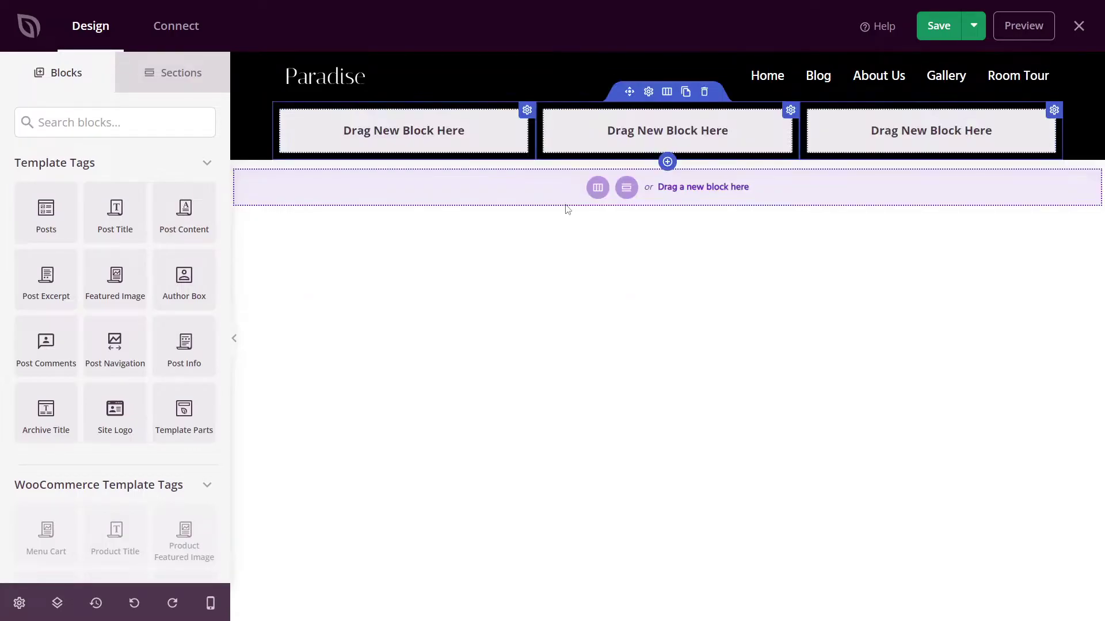
{"action": "left_click_drag", "start_coordinate": [431, 71], "coordinate": [611, 133]}
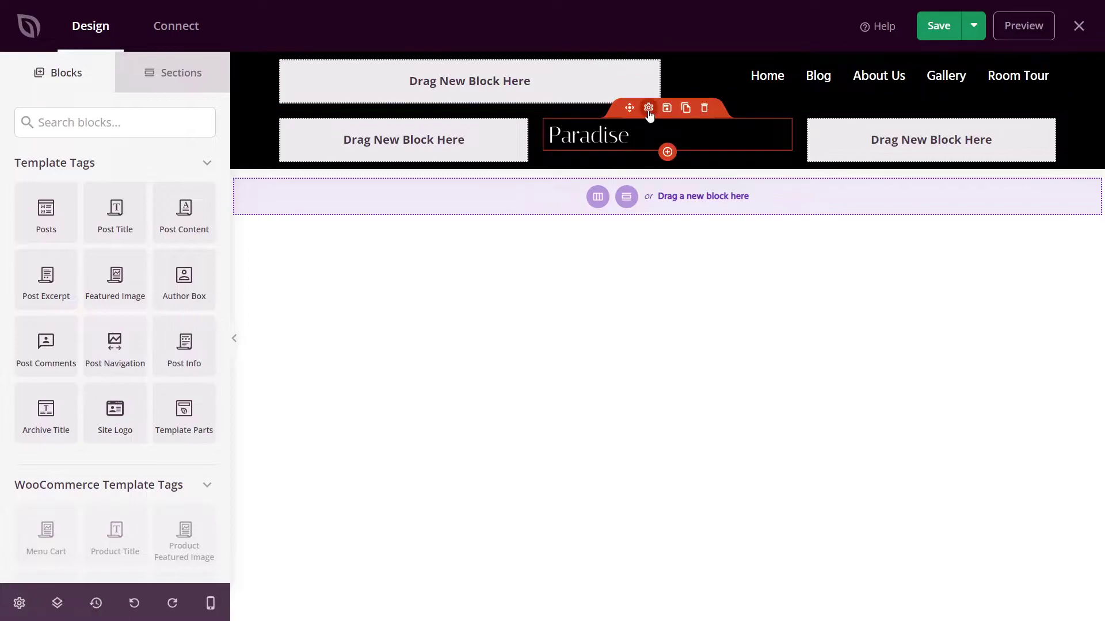
{"action": "left_click", "coordinate": [648, 108]}
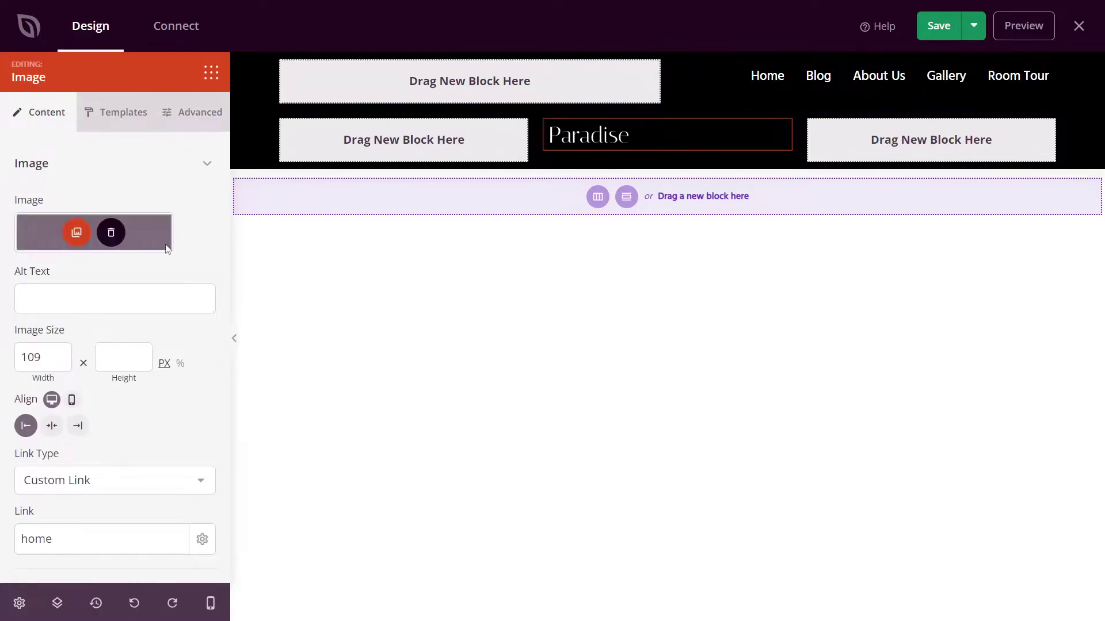
{"action": "left_click", "coordinate": [53, 427]}
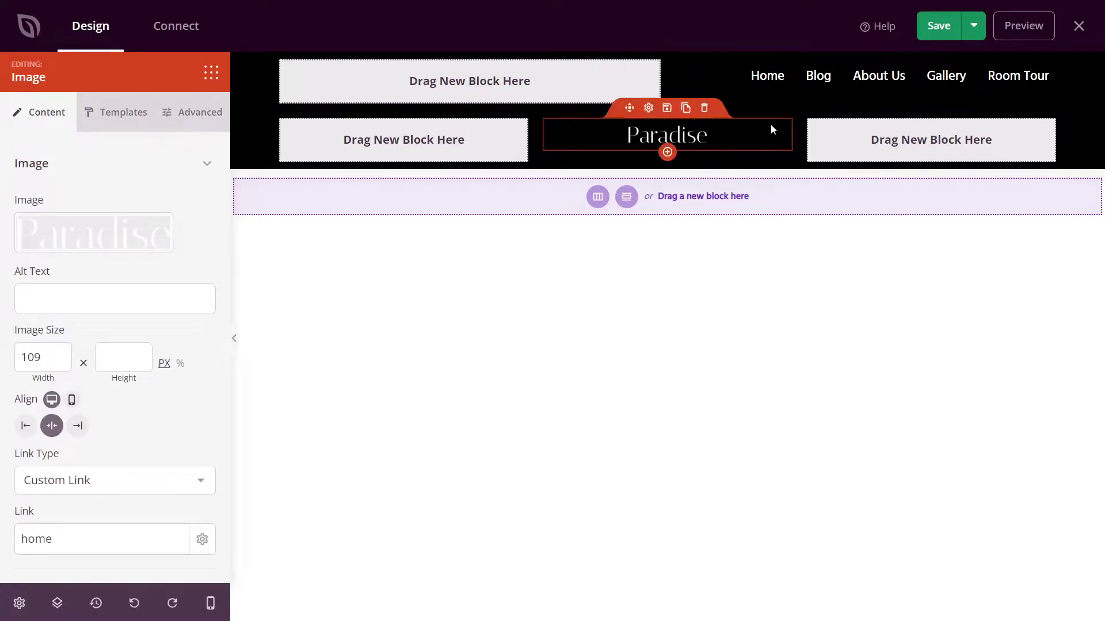
{"action": "left_click_drag", "start_coordinate": [829, 70], "coordinate": [876, 132]}
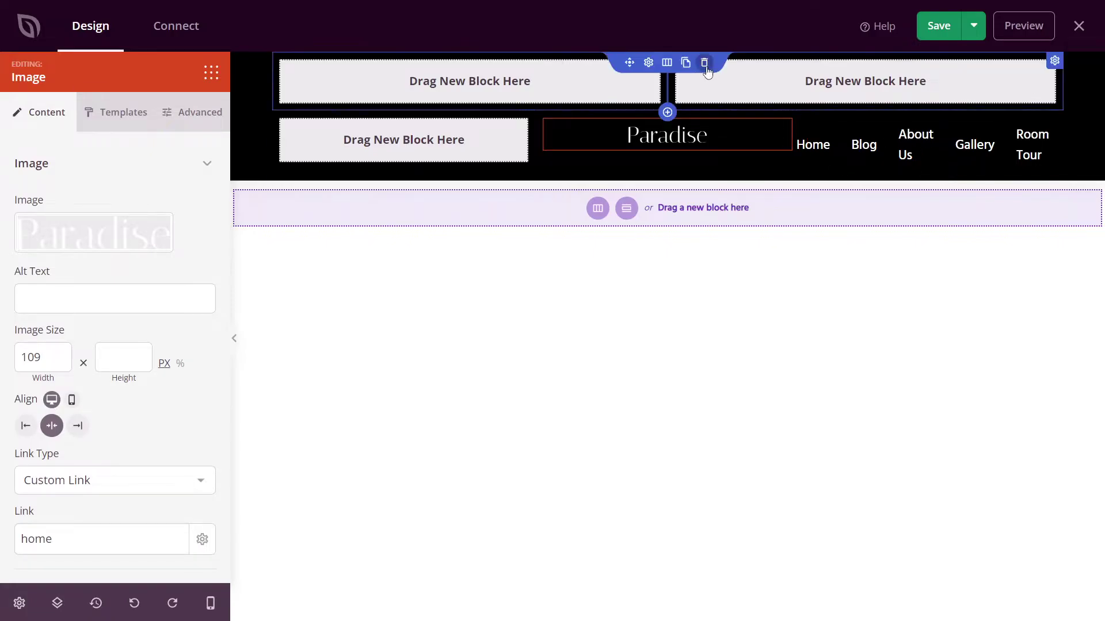
{"action": "left_click", "coordinate": [704, 62]}
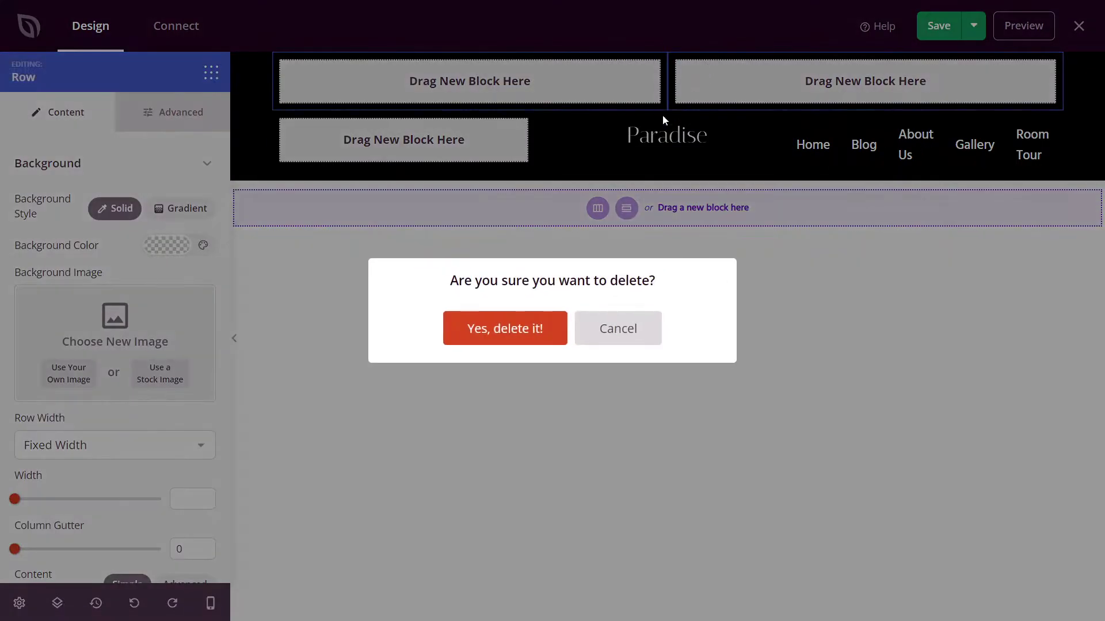
Confirm the top-row deletion and add a Social Profiles block to the empty header column.
{"action": "left_click", "coordinate": [514, 337]}
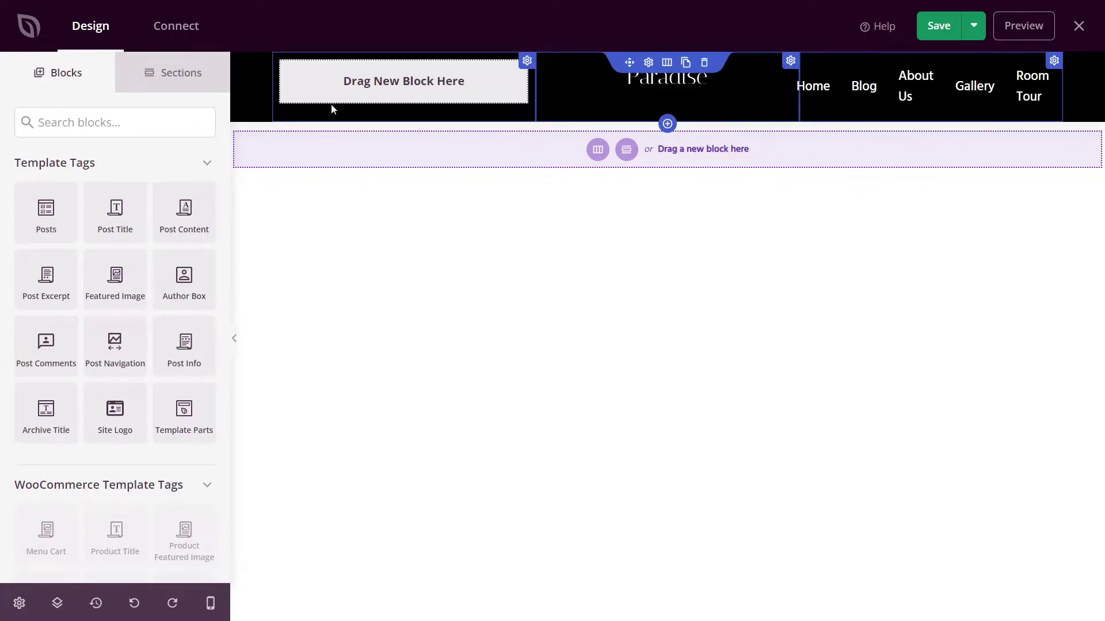
{"action": "left_click", "coordinate": [83, 121]}
{"action": "type", "text": "social "}
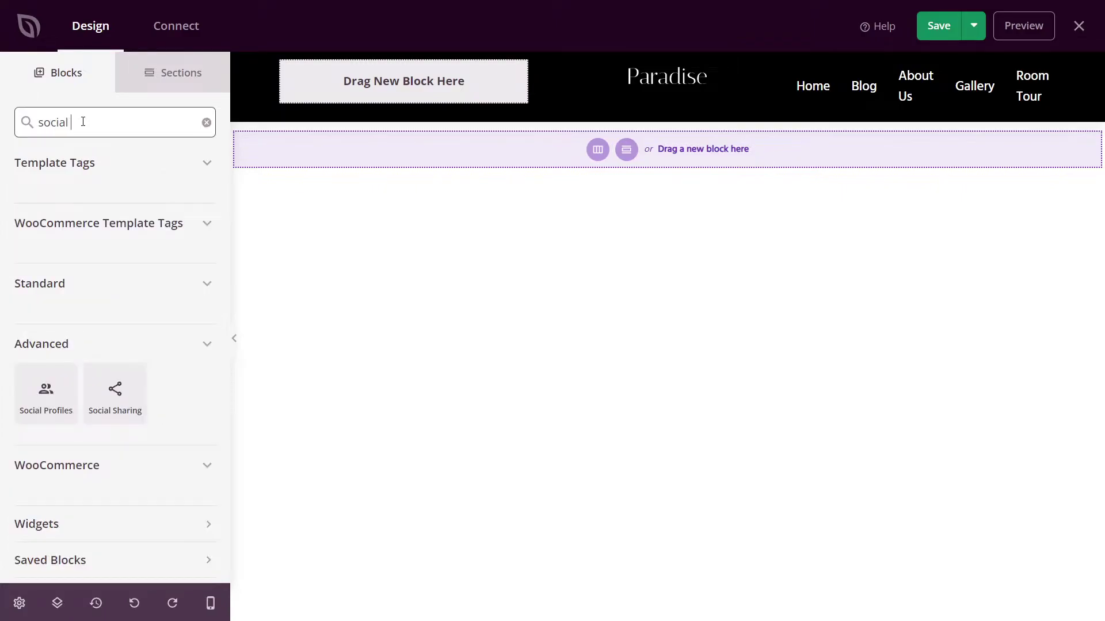
{"action": "type", "text": "profiles"}
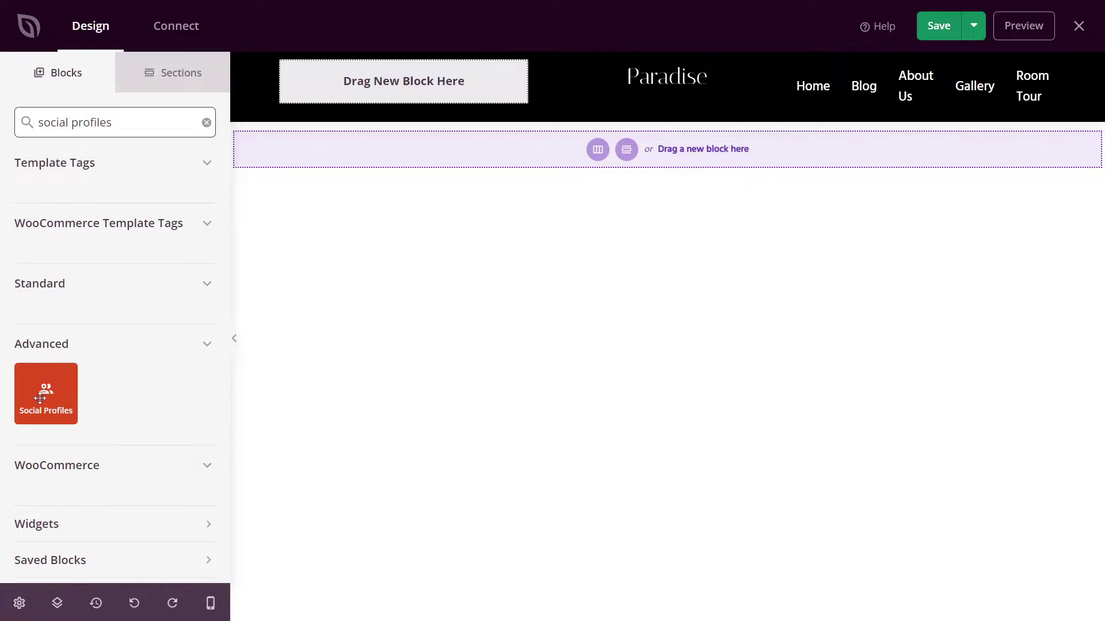
{"action": "left_click_drag", "start_coordinate": [40, 392], "coordinate": [384, 85]}
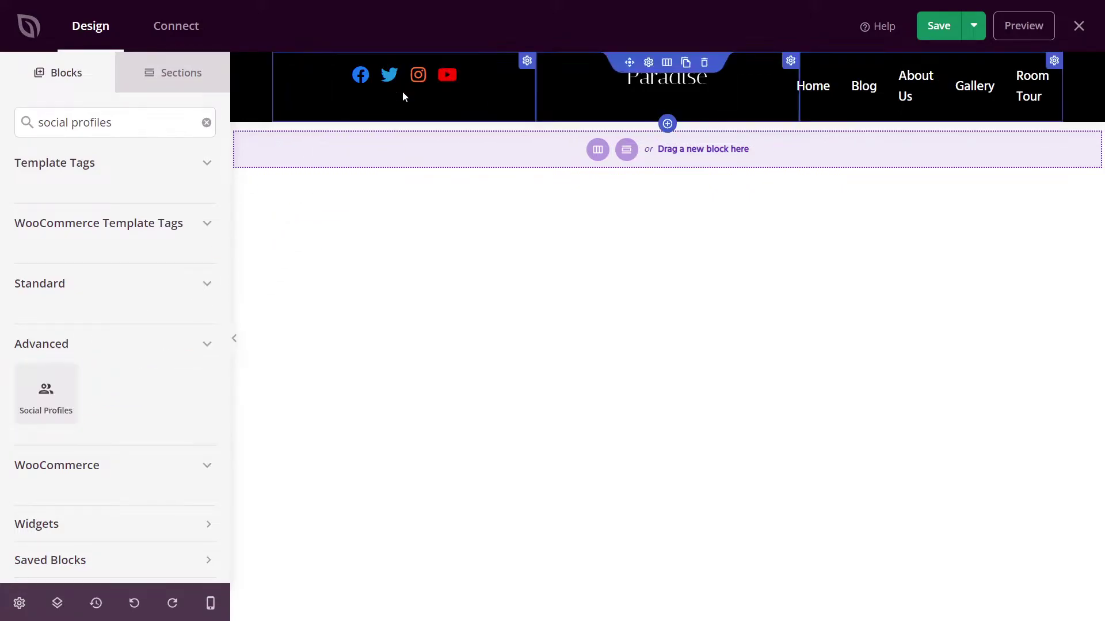
Remove YouTube and duplicate Instagram so profiles read Facebook, Instagram, Twitter.
{"action": "left_click", "coordinate": [384, 70]}
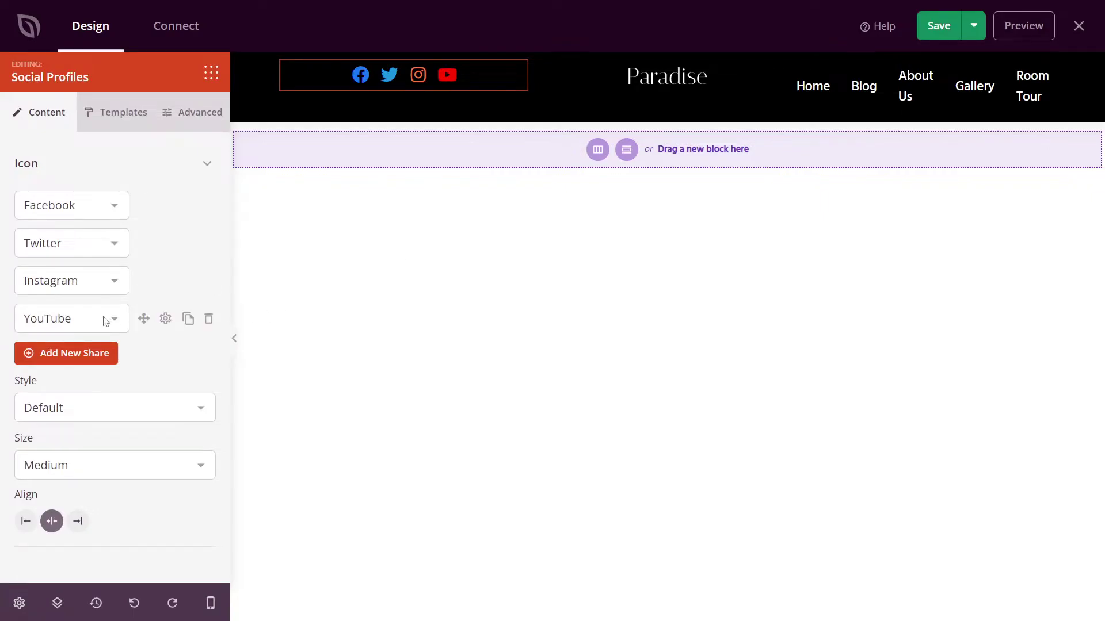
{"action": "left_click", "coordinate": [208, 318]}
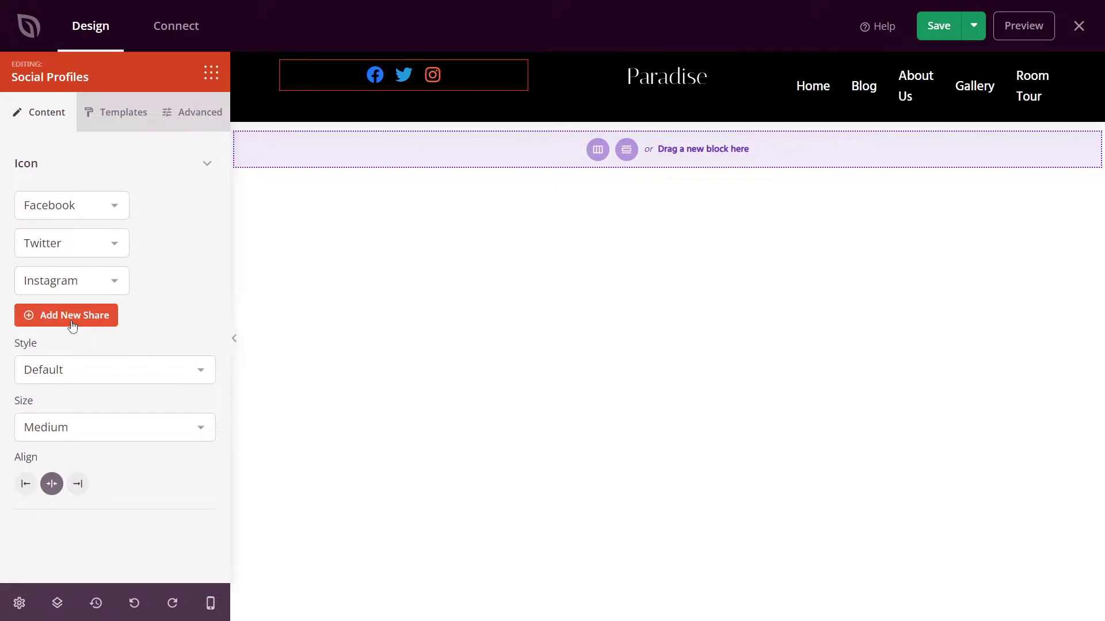
{"action": "mouse_move", "coordinate": [165, 283]}
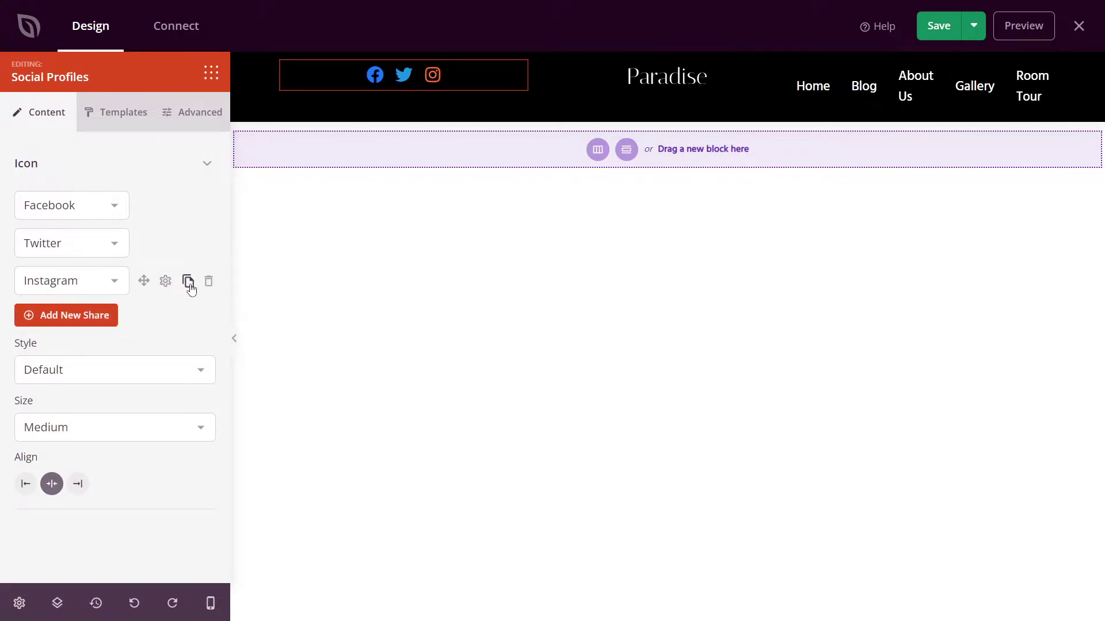
{"action": "left_click", "coordinate": [189, 282]}
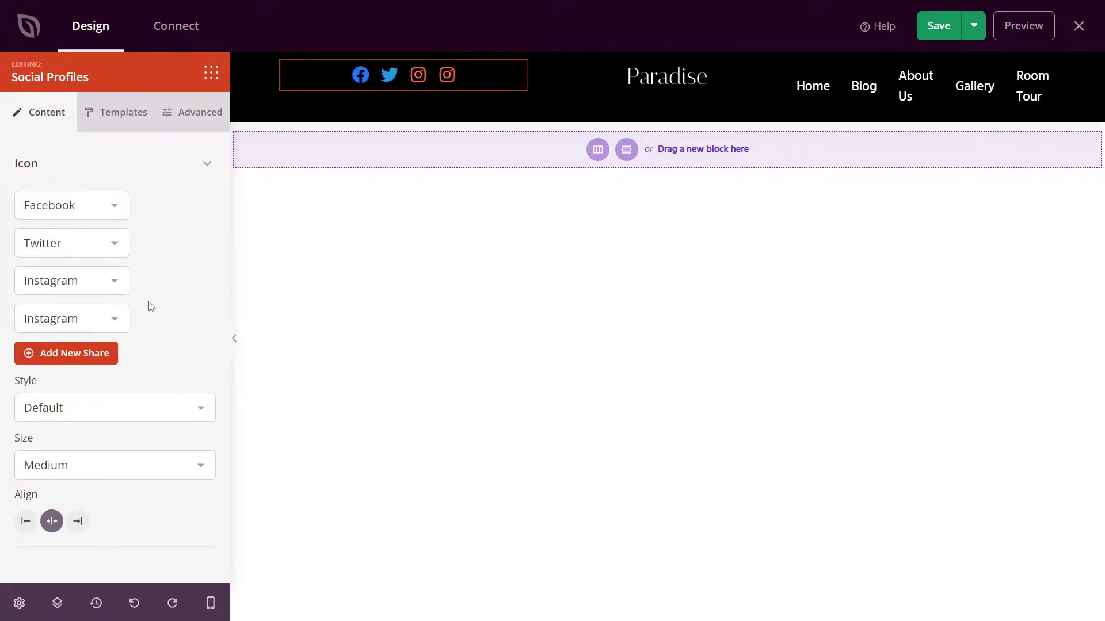
{"action": "left_click_drag", "start_coordinate": [144, 281], "coordinate": [143, 242]}
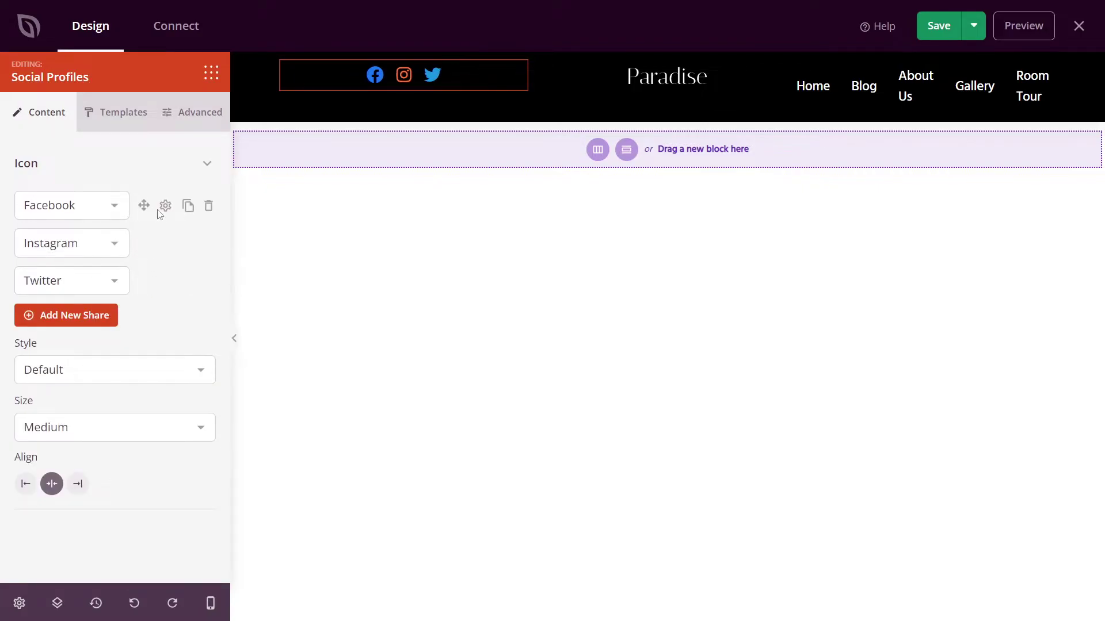
{"action": "left_click", "coordinate": [165, 207]}
Set the social icons to Stacked style and Small size, aligned left.
{"action": "left_click", "coordinate": [196, 375]}
{"action": "left_click", "coordinate": [76, 409]}
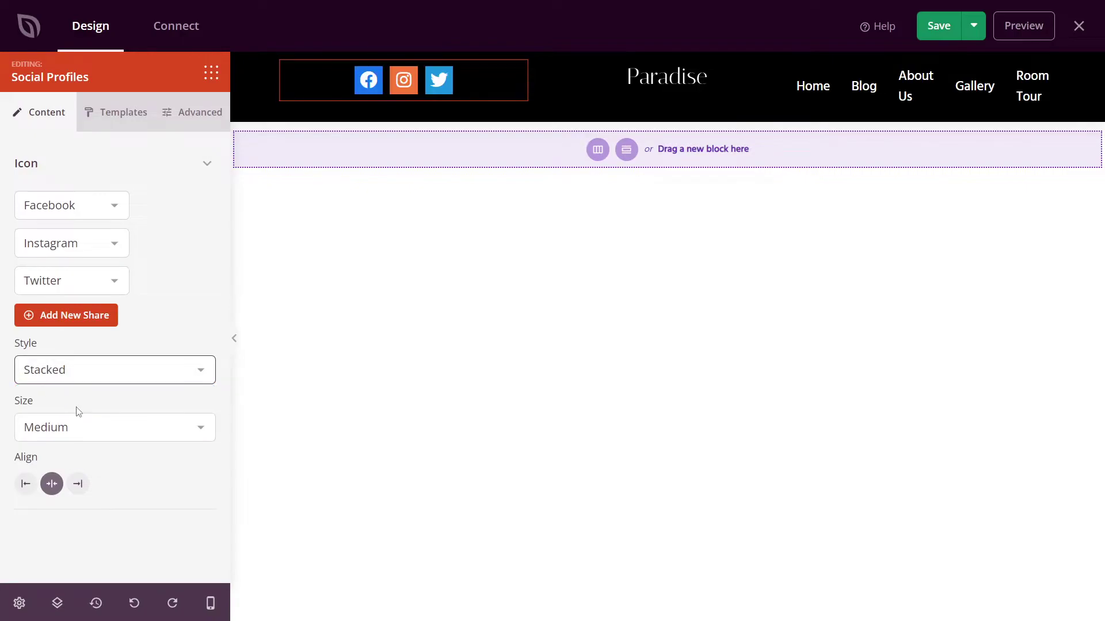
{"action": "left_click", "coordinate": [119, 435]}
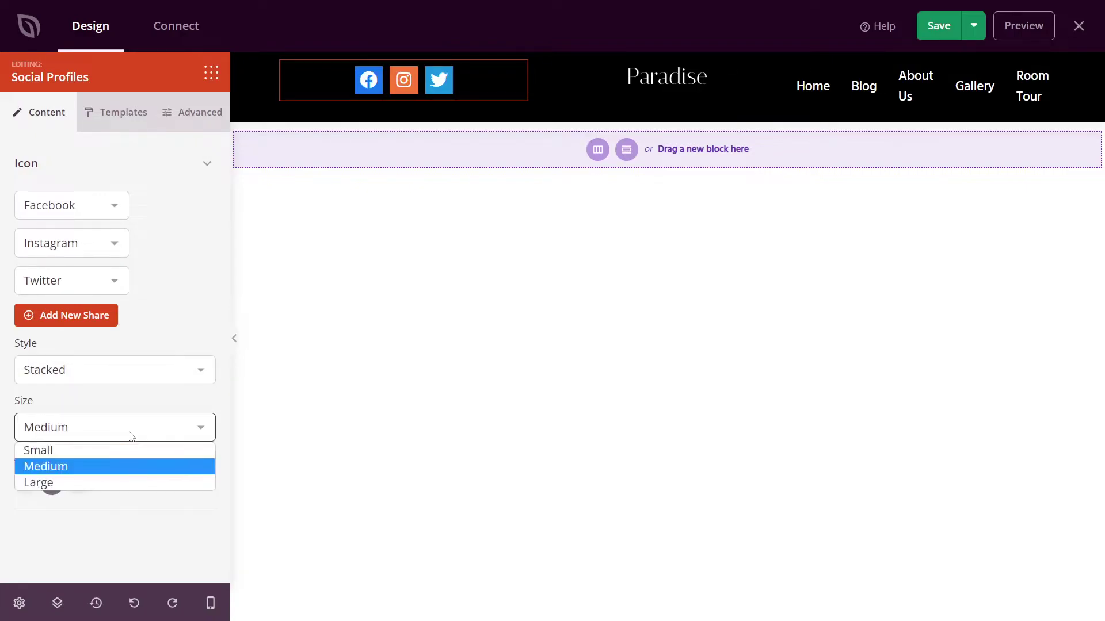
{"action": "left_click", "coordinate": [113, 452]}
{"action": "left_click", "coordinate": [113, 435]}
{"action": "left_click", "coordinate": [99, 466]}
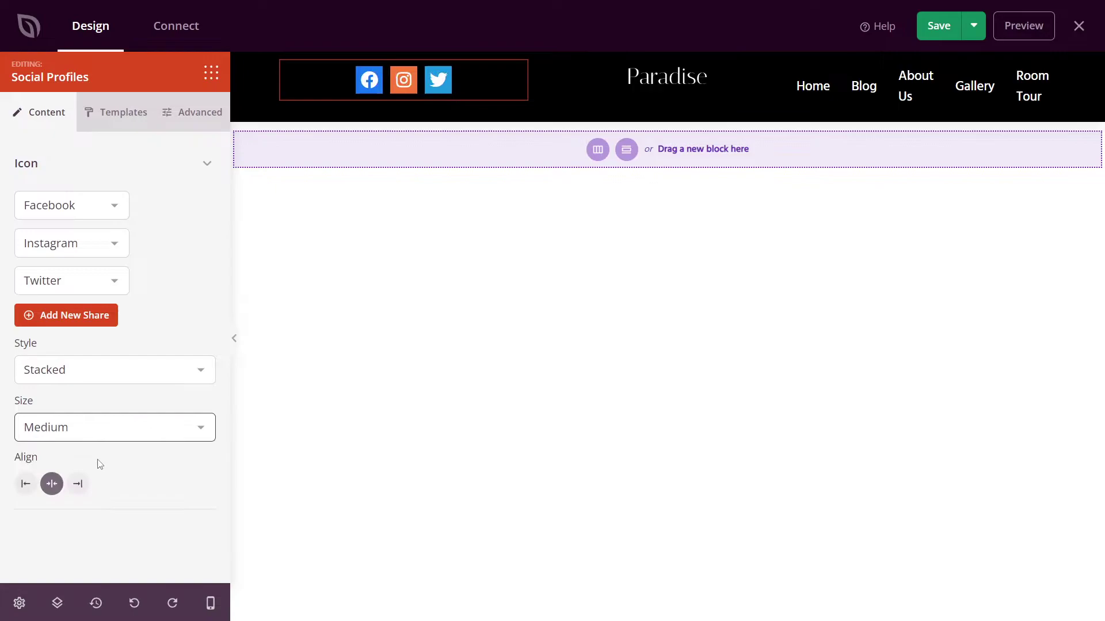
{"action": "left_click", "coordinate": [106, 428]}
{"action": "left_click", "coordinate": [89, 482]}
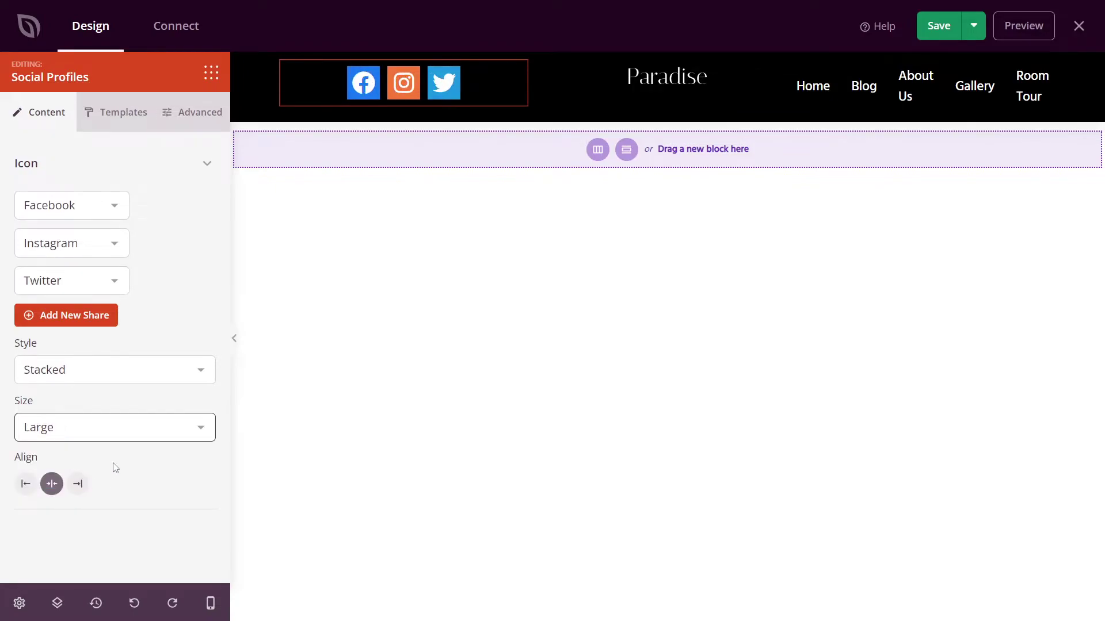
{"action": "key", "text": "Up"}
{"action": "key", "text": "Up"}
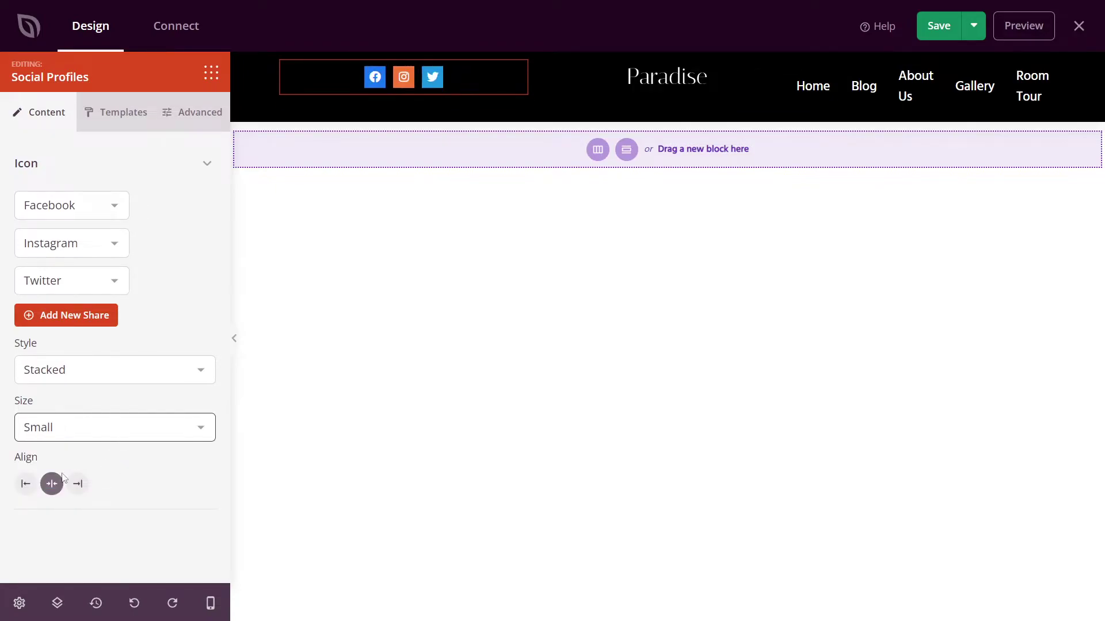
{"action": "left_click", "coordinate": [26, 485]}
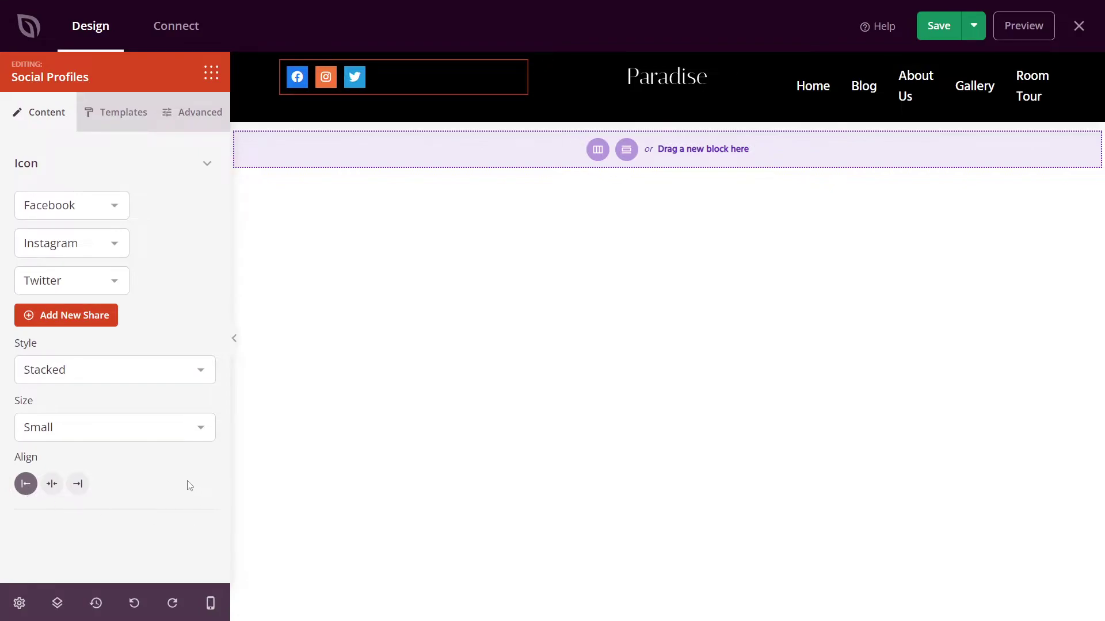
Apply the white-and-dark preset icon template to the social icons.
{"action": "left_click", "coordinate": [120, 119]}
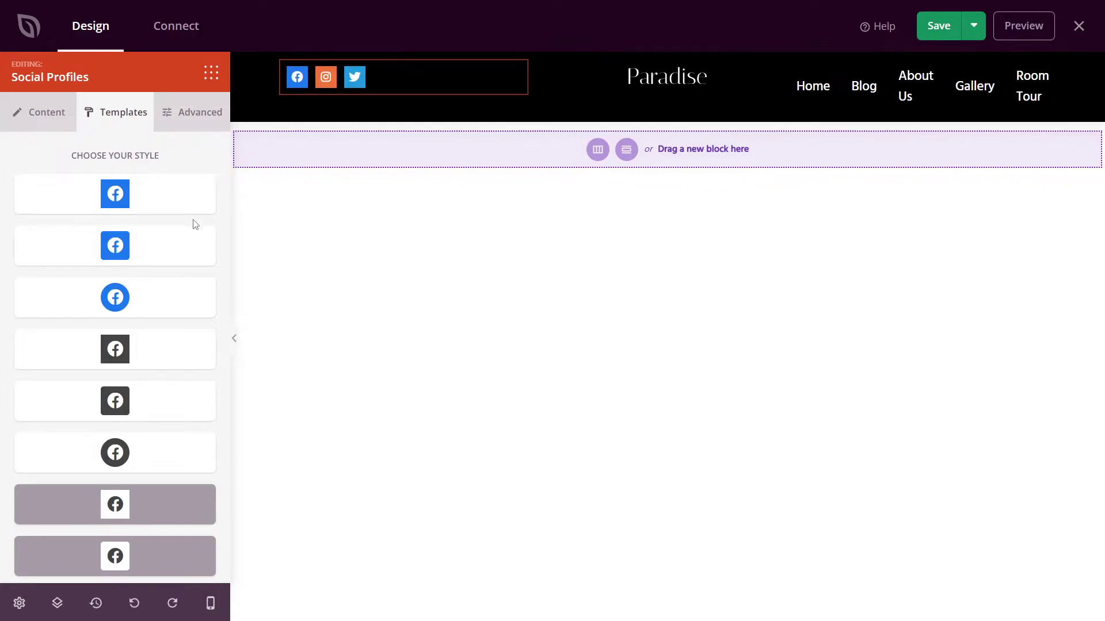
{"action": "left_click", "coordinate": [118, 454]}
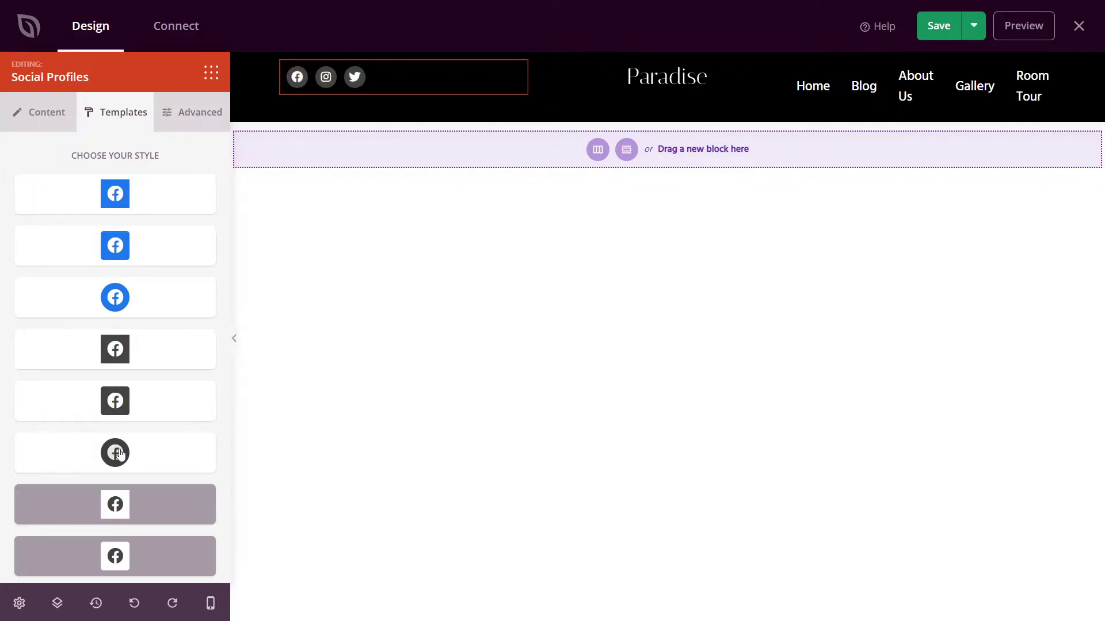
{"action": "scroll", "coordinate": [121, 402], "scroll_direction": "down", "scroll_amount": 3}
Check the block's Advanced Styles section, keeping the Stacked icon style.
{"action": "scroll", "coordinate": [125, 373], "scroll_direction": "up", "scroll_amount": 3}
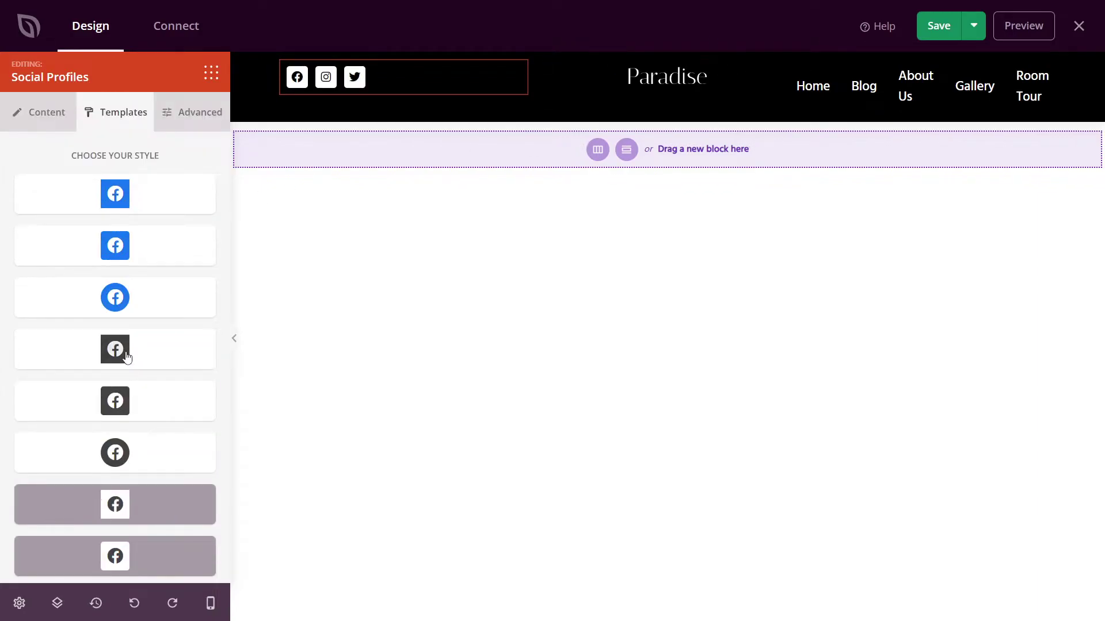
{"action": "left_click", "coordinate": [190, 128]}
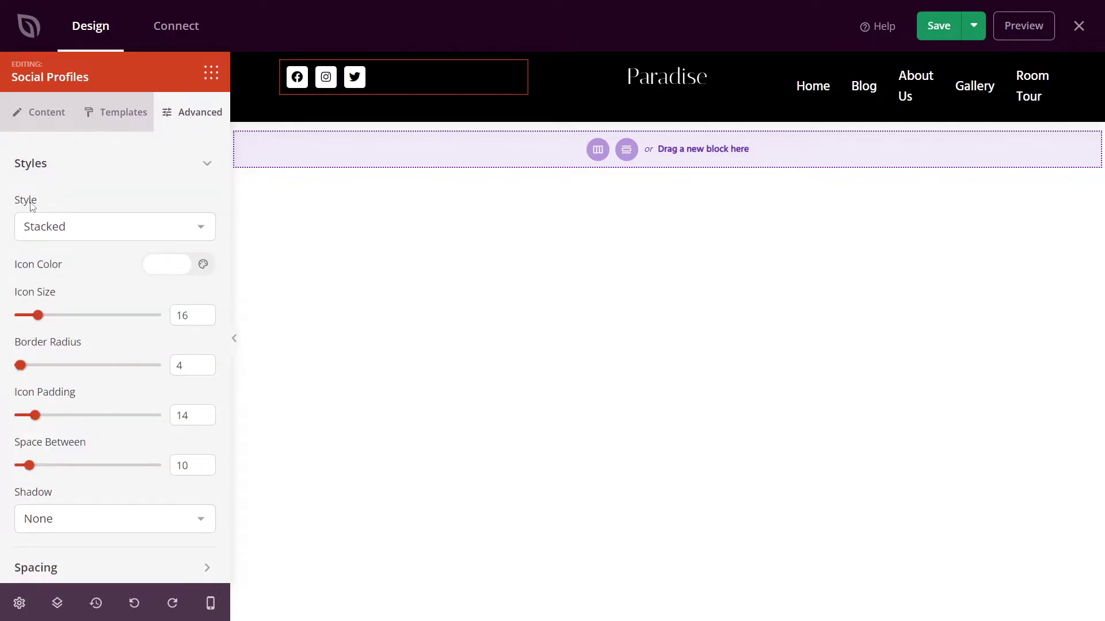
{"action": "left_click", "coordinate": [163, 233]}
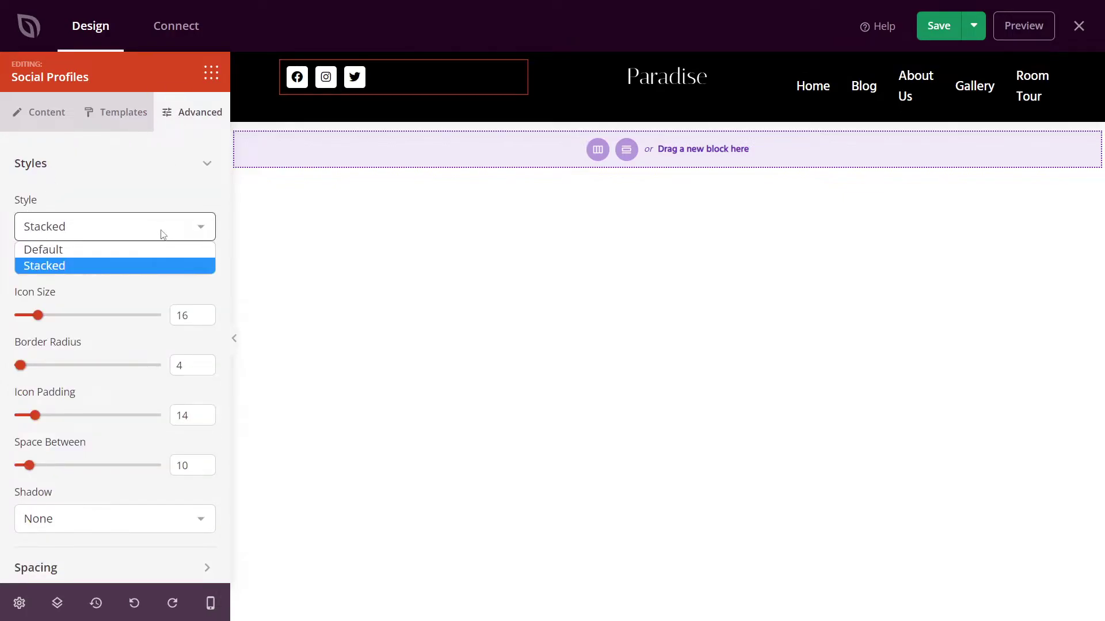
{"action": "left_click", "coordinate": [132, 251]}
{"action": "scroll", "coordinate": [103, 324], "scroll_direction": "down", "scroll_amount": 1}
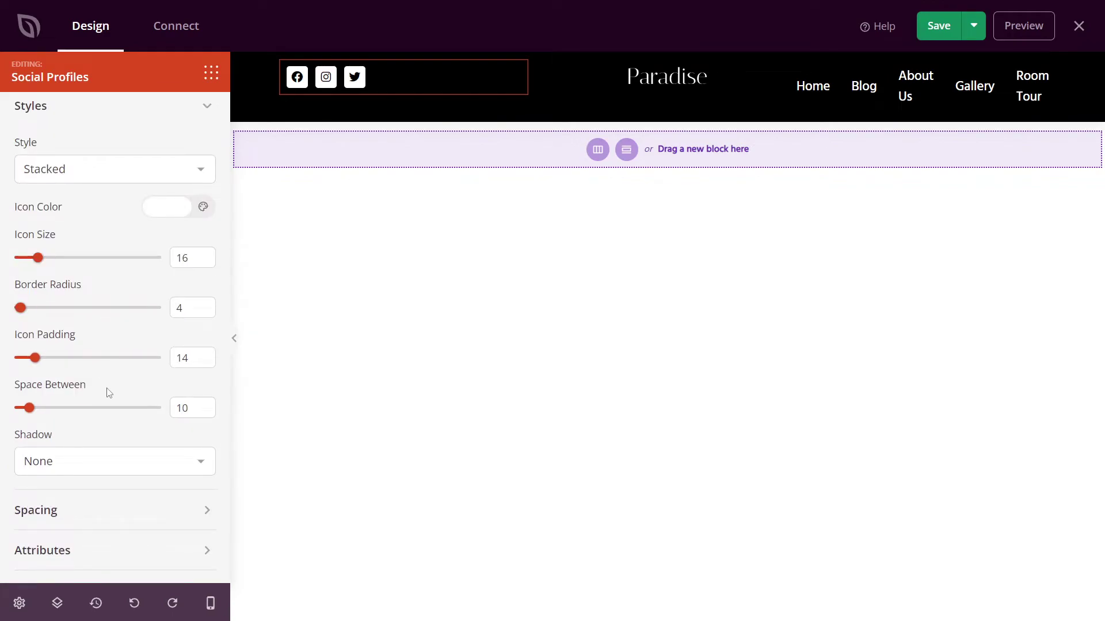
{"action": "left_click", "coordinate": [206, 115]}
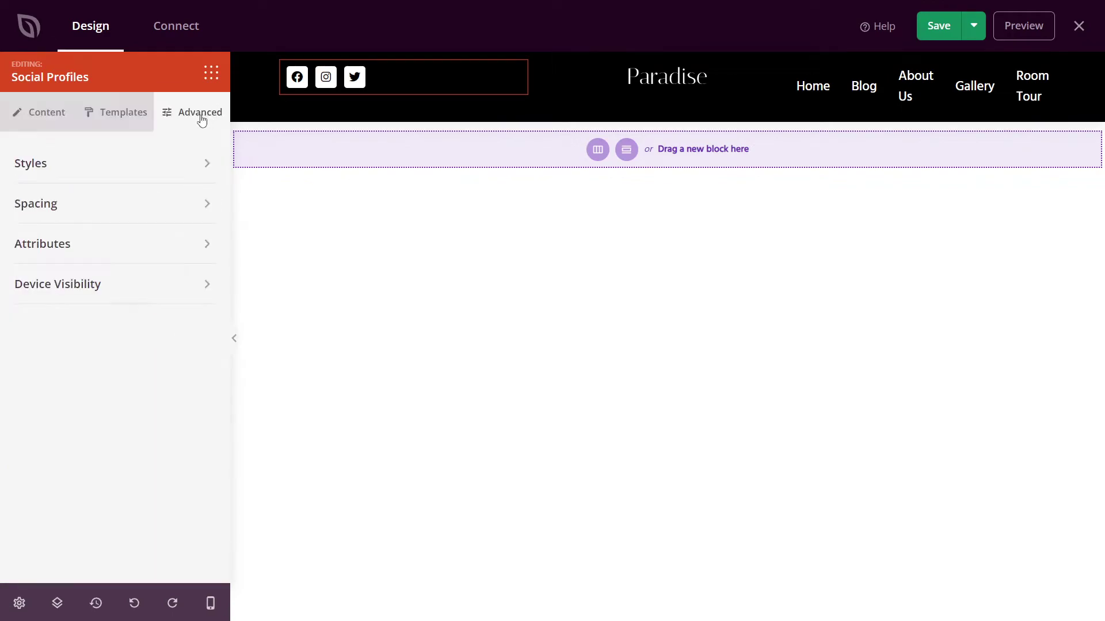
Inspect the Spacing, Attributes and Device Visibility sections, then return to Content settings.
{"action": "left_click", "coordinate": [126, 210]}
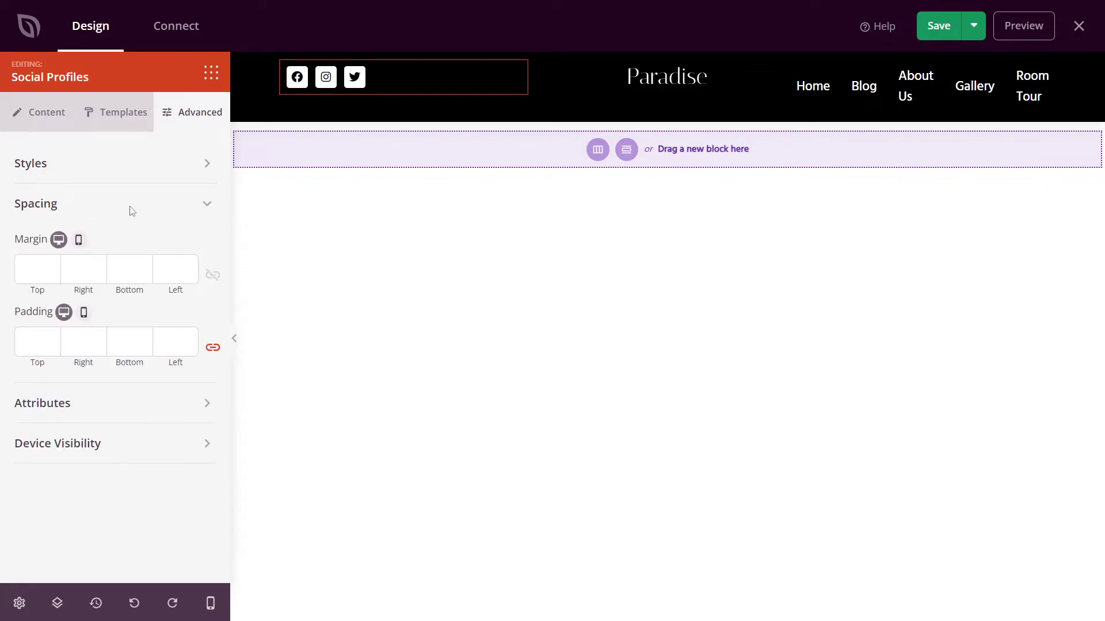
{"action": "left_click", "coordinate": [132, 211]}
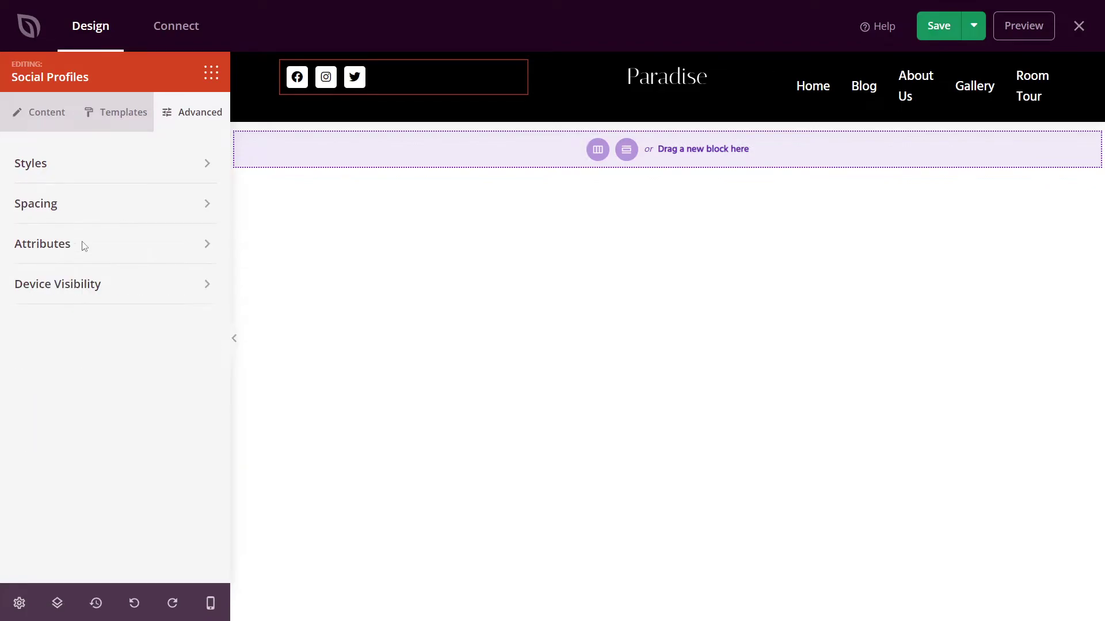
{"action": "left_click", "coordinate": [84, 245]}
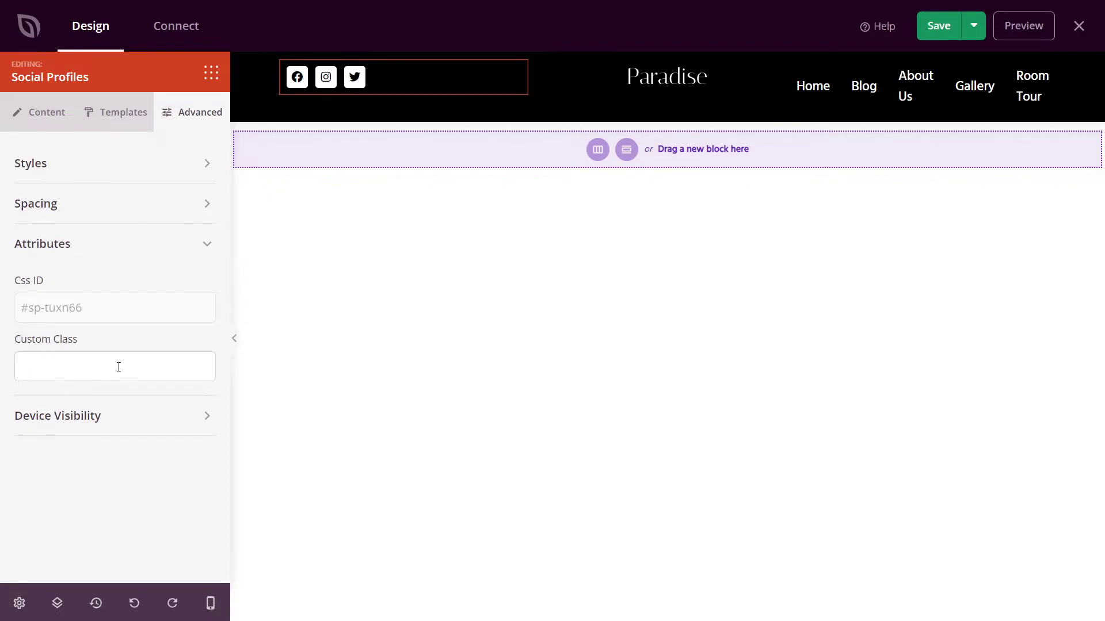
{"action": "left_click", "coordinate": [208, 247]}
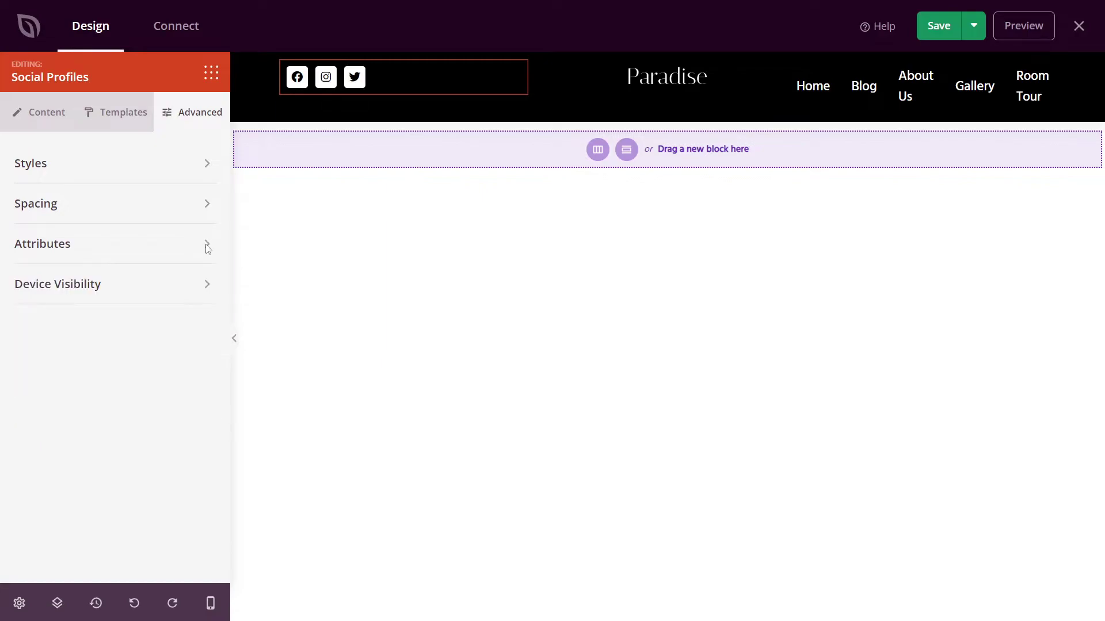
{"action": "left_click", "coordinate": [197, 288]}
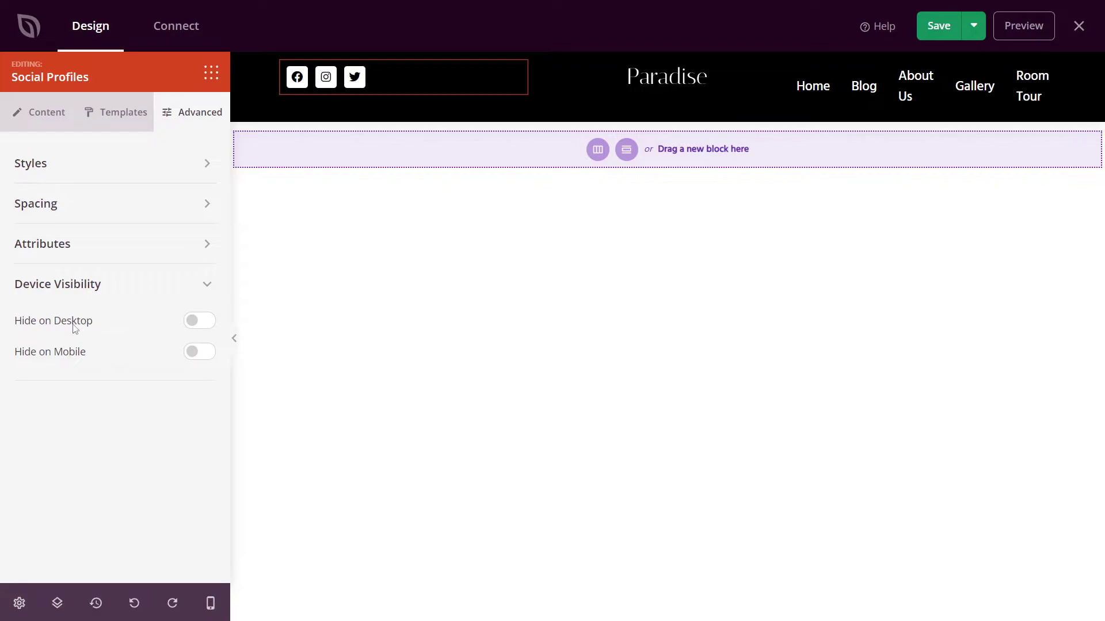
{"action": "left_click", "coordinate": [205, 286]}
{"action": "left_click", "coordinate": [48, 119]}
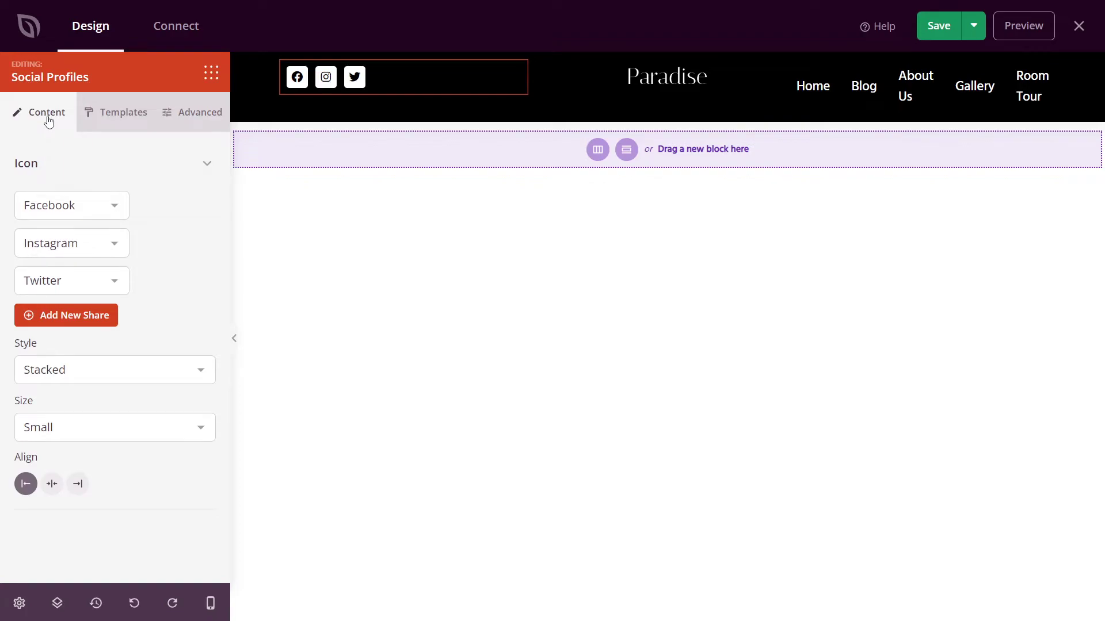
Add a new Custom social profile using the Amazon icon.
{"action": "left_click", "coordinate": [69, 321]}
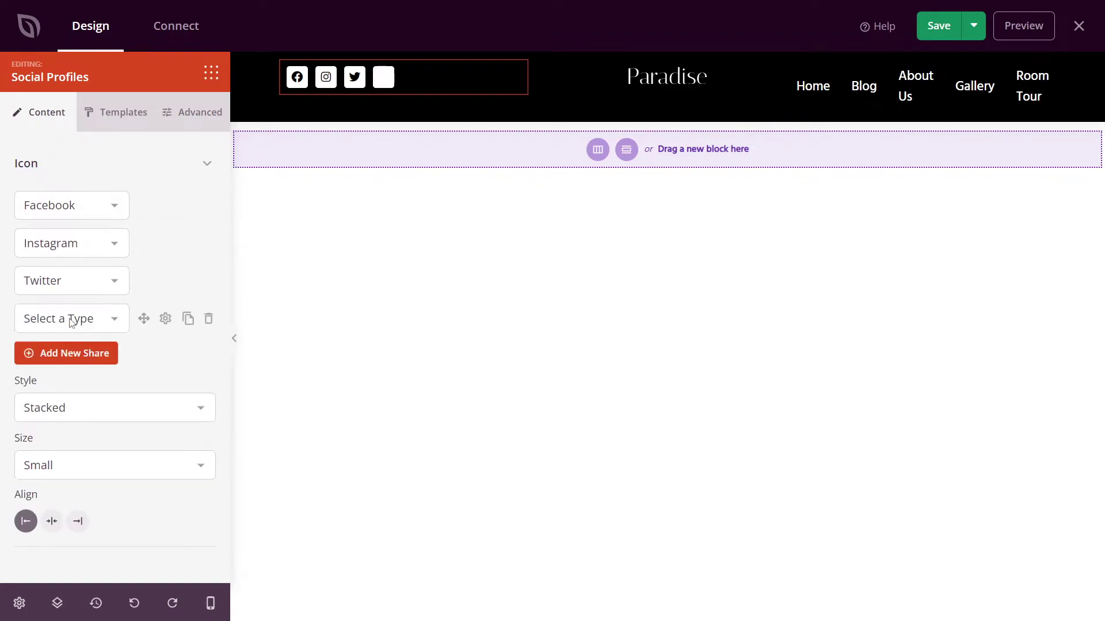
{"action": "left_click", "coordinate": [115, 322]}
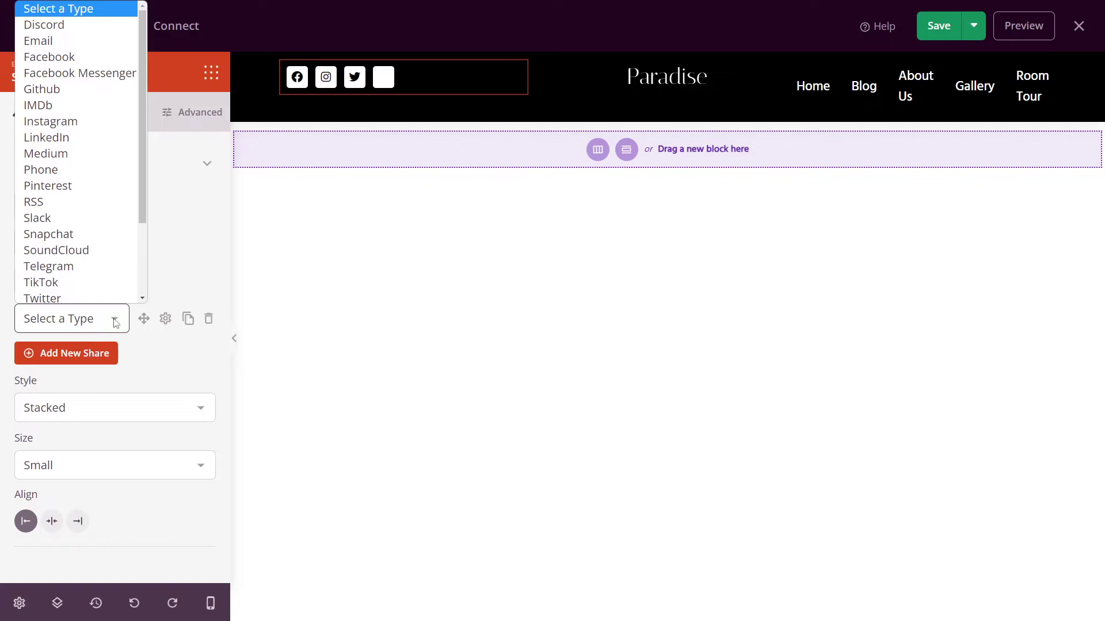
{"action": "left_click_drag", "start_coordinate": [141, 158], "coordinate": [142, 251]}
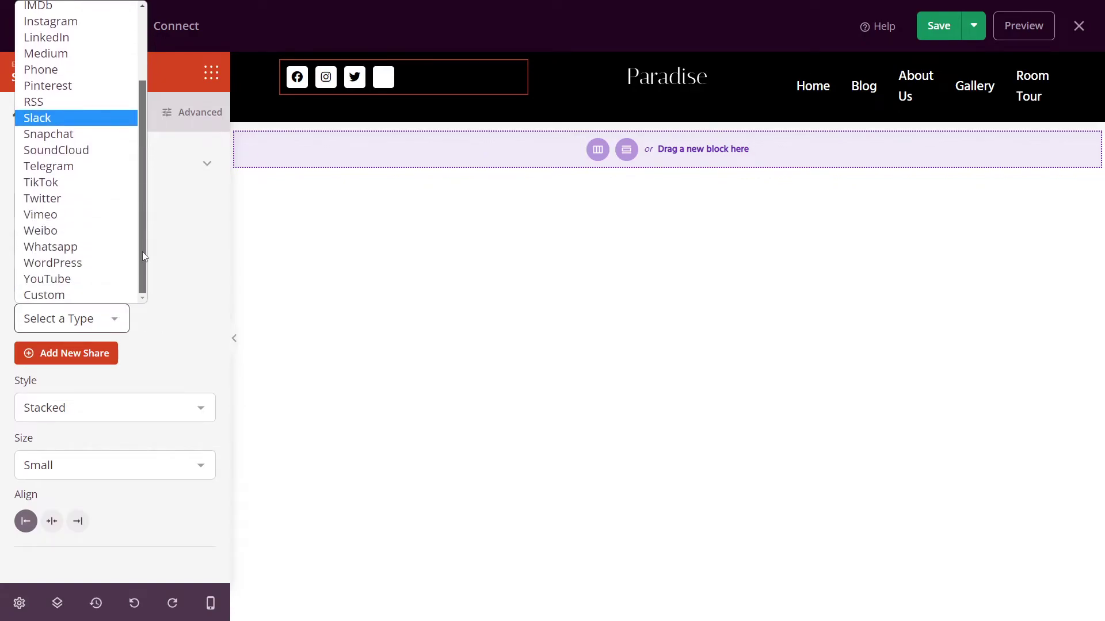
{"action": "left_click", "coordinate": [50, 296]}
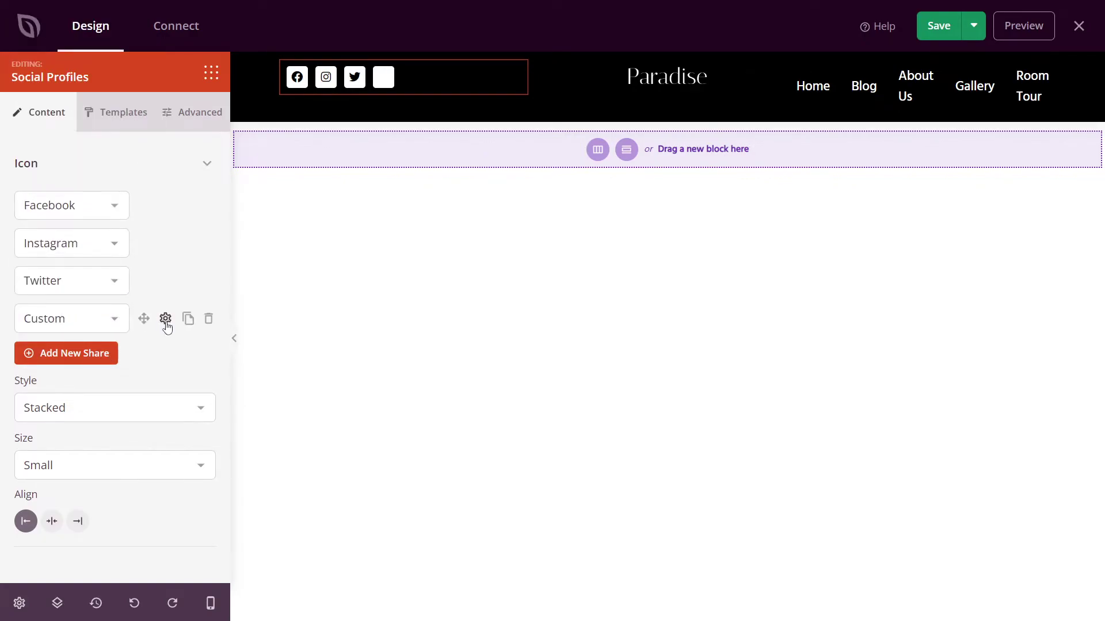
{"action": "left_click", "coordinate": [166, 320]}
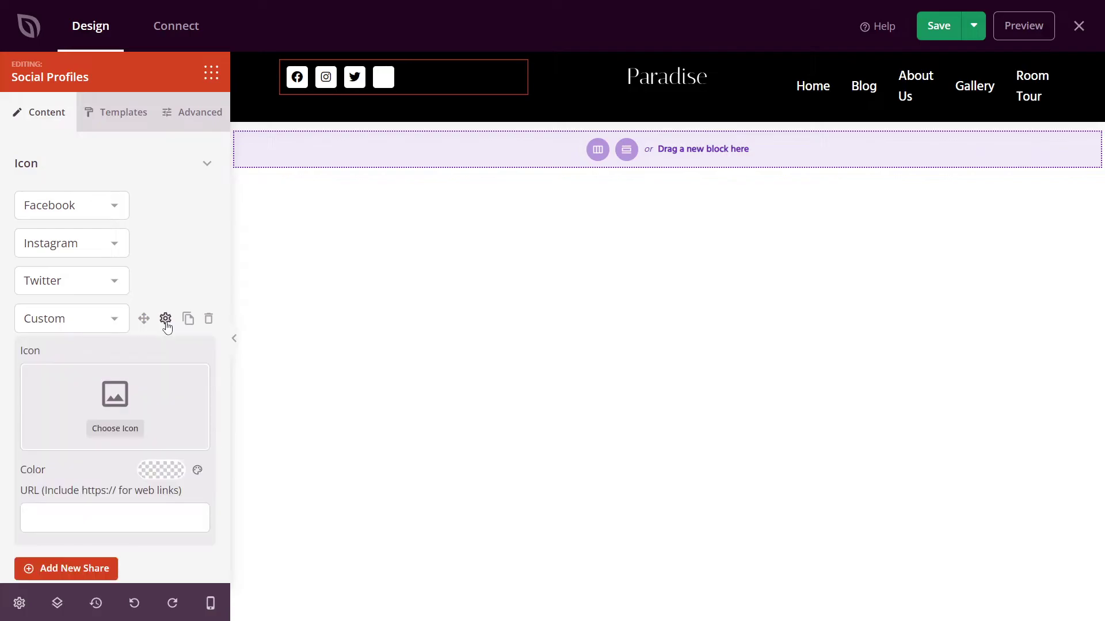
{"action": "left_click", "coordinate": [123, 372]}
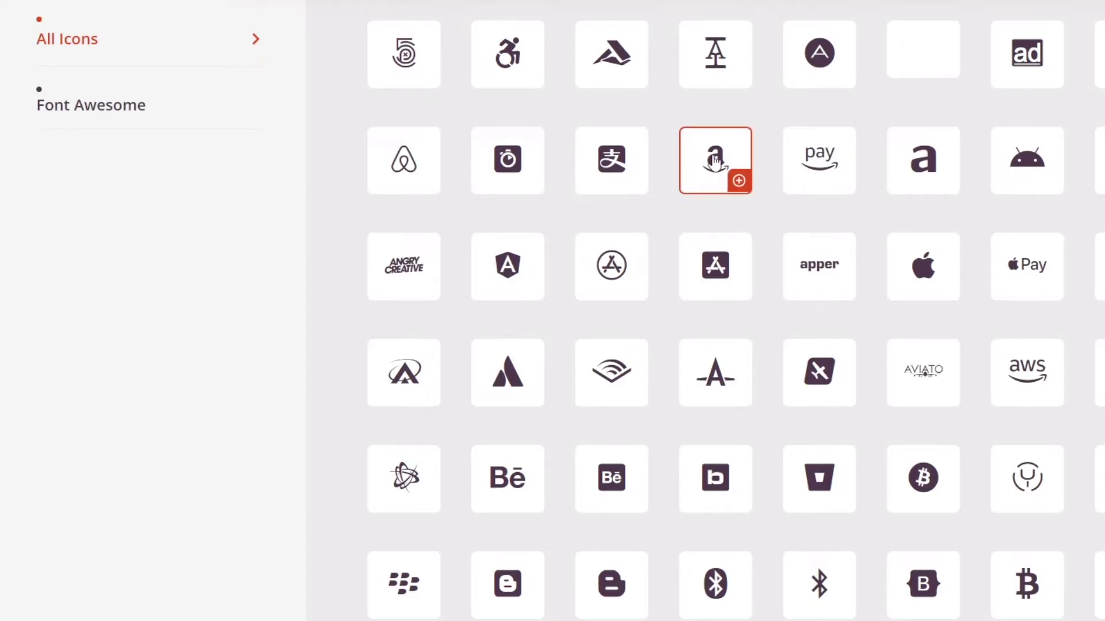
{"action": "left_click", "coordinate": [715, 160]}
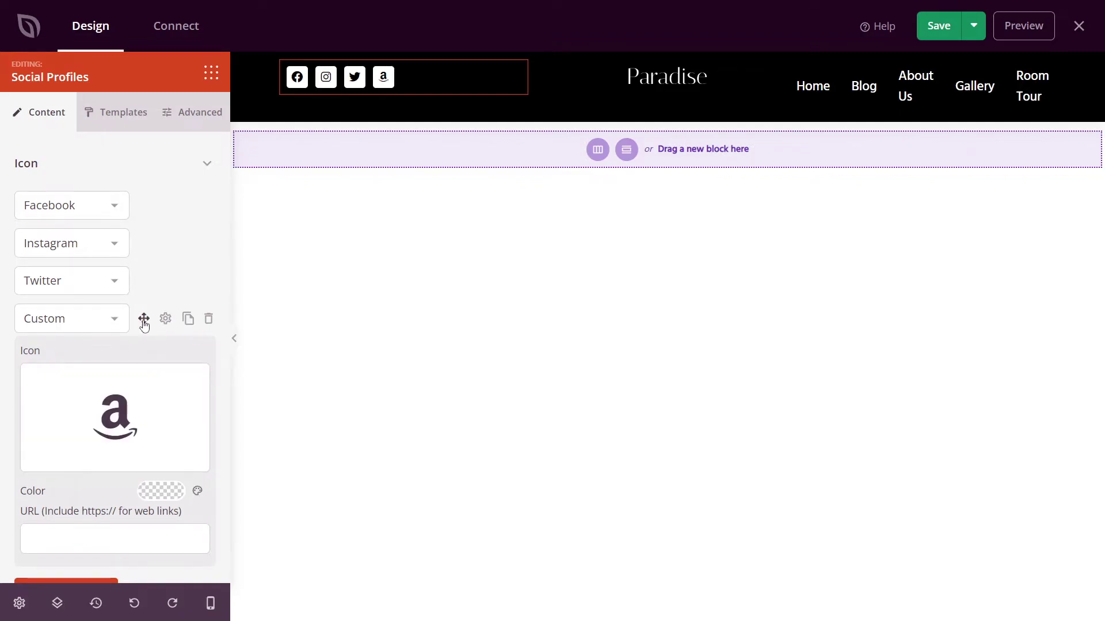
Move the Amazon profile above Facebook and check the header at mobile width.
{"action": "left_click_drag", "start_coordinate": [143, 318], "coordinate": [137, 210]}
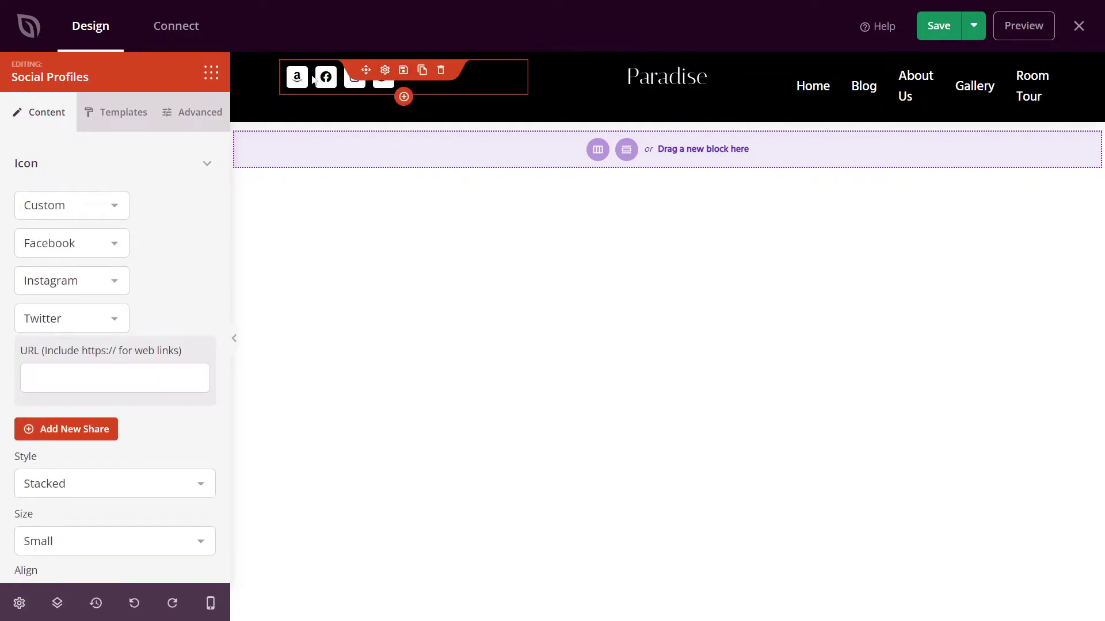
{"action": "left_click", "coordinate": [210, 603]}
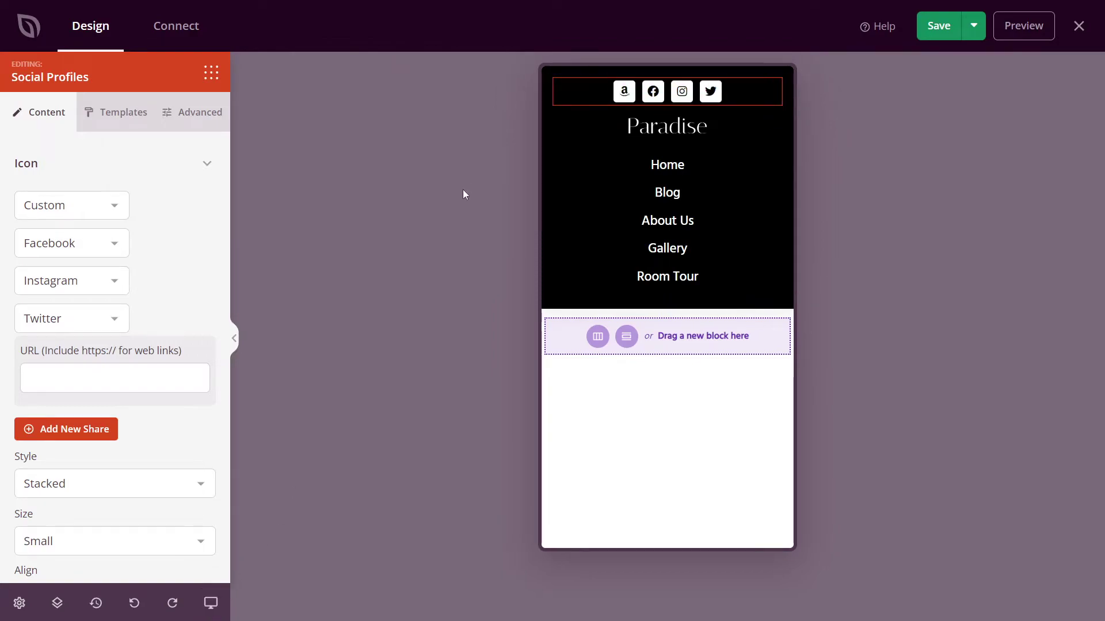
{"action": "left_click", "coordinate": [210, 603]}
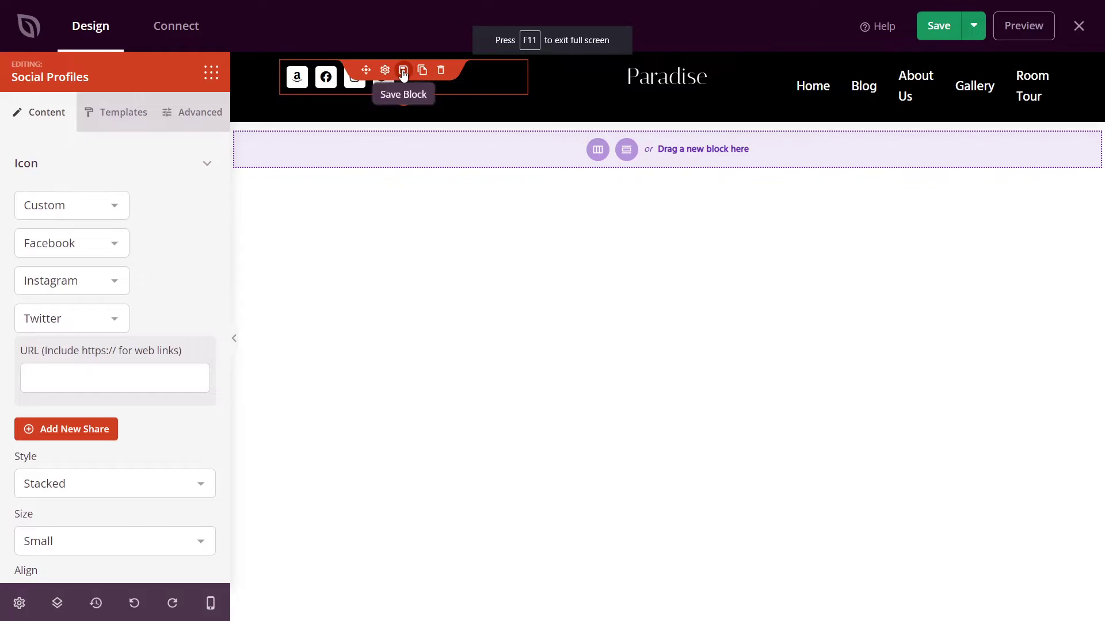
Save the social profiles block as a reusable template named 'Custom Social Profiles'.
{"action": "left_click", "coordinate": [403, 70]}
{"action": "left_click", "coordinate": [428, 332]}
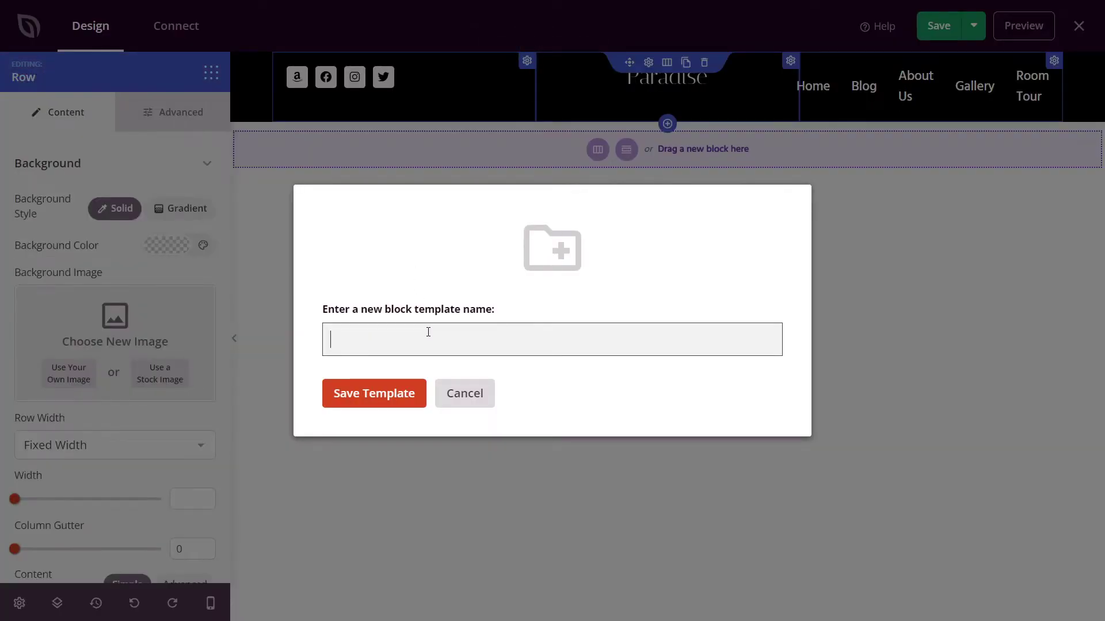
{"action": "type", "text": "Custom Social Profiles"}
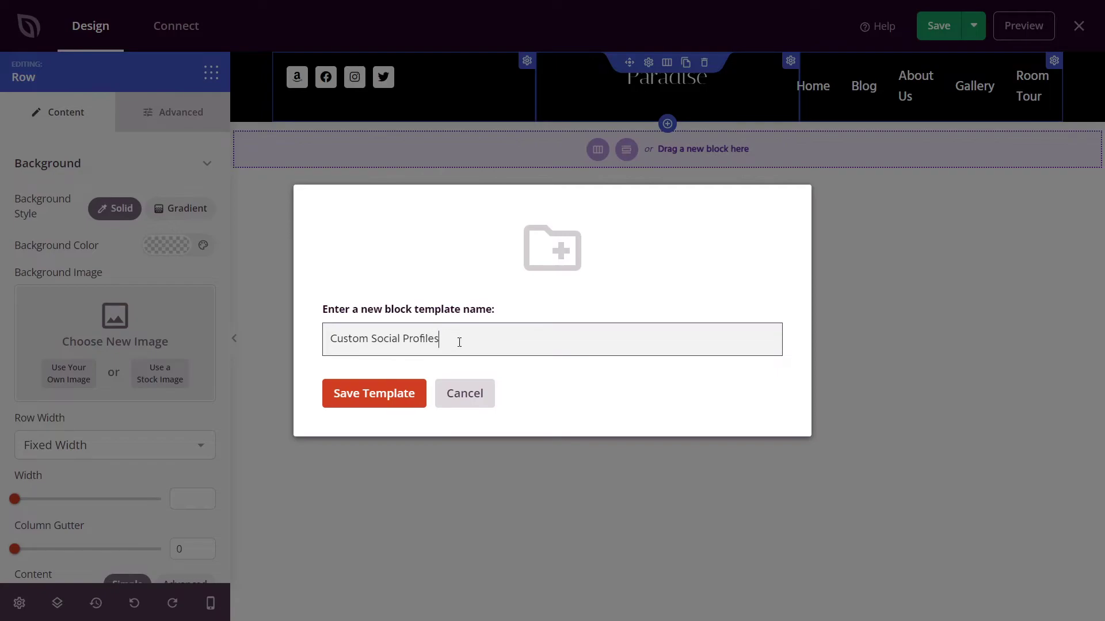
{"action": "left_click", "coordinate": [374, 402]}
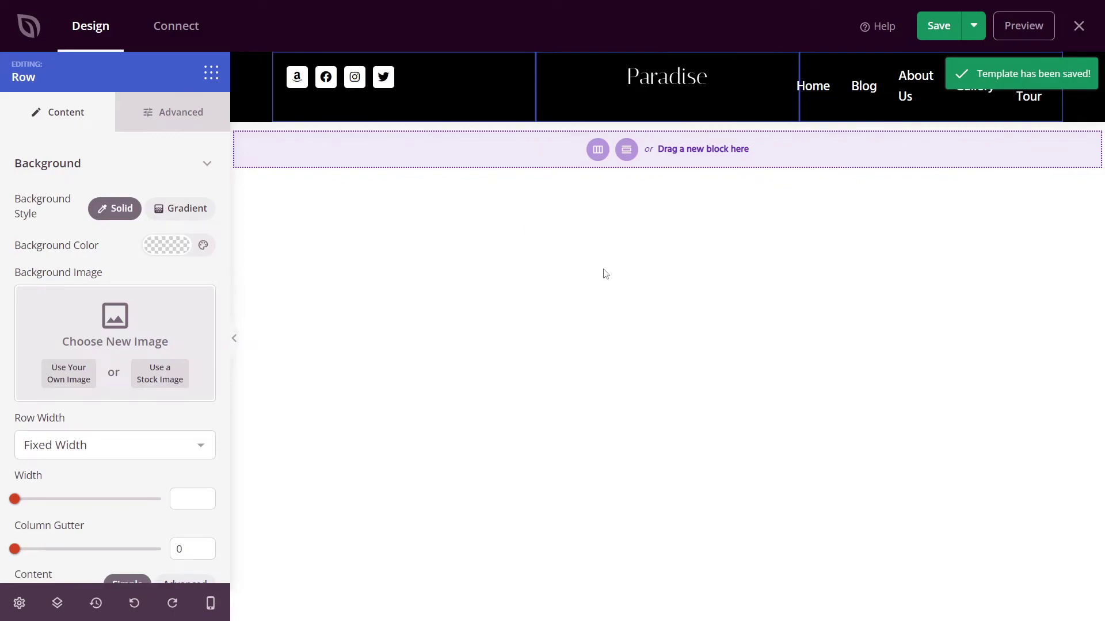
Save the header, close the builder, and page to the Footer, Header and Global CSS templates.
{"action": "left_click", "coordinate": [939, 30]}
{"action": "left_click", "coordinate": [1080, 27]}
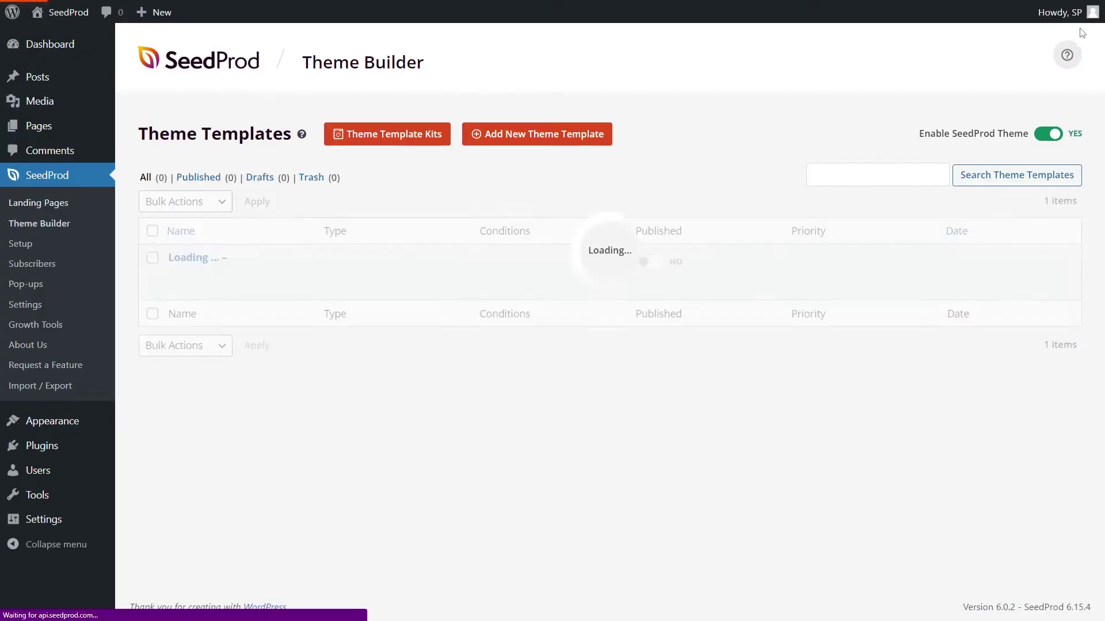
{"action": "left_click_drag", "start_coordinate": [1099, 60], "coordinate": [1099, 266]}
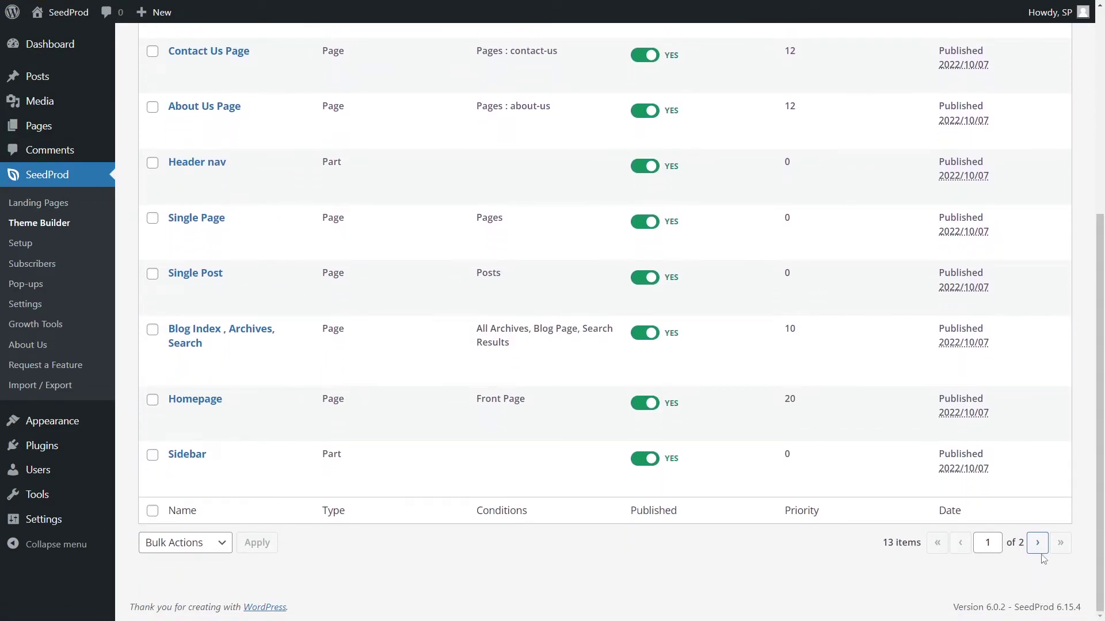
{"action": "left_click", "coordinate": [1038, 543]}
{"action": "mouse_move", "coordinate": [184, 265]}
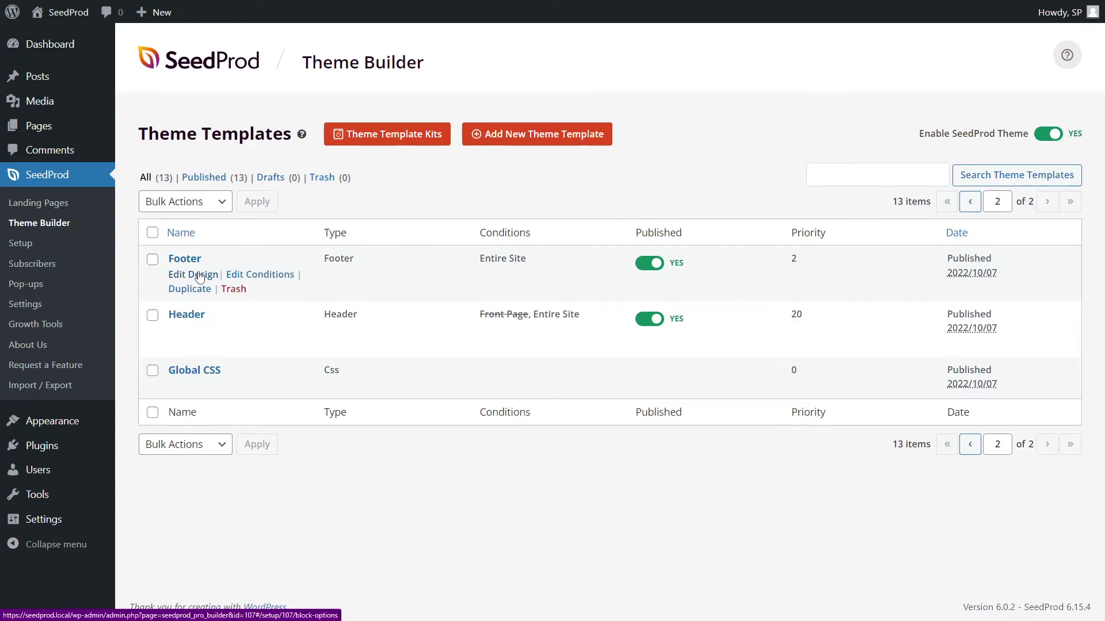
Drag the saved Custom Social Profiles block into the footer under the Jacuzzi line and save the footer.
{"action": "left_click", "coordinate": [192, 276]}
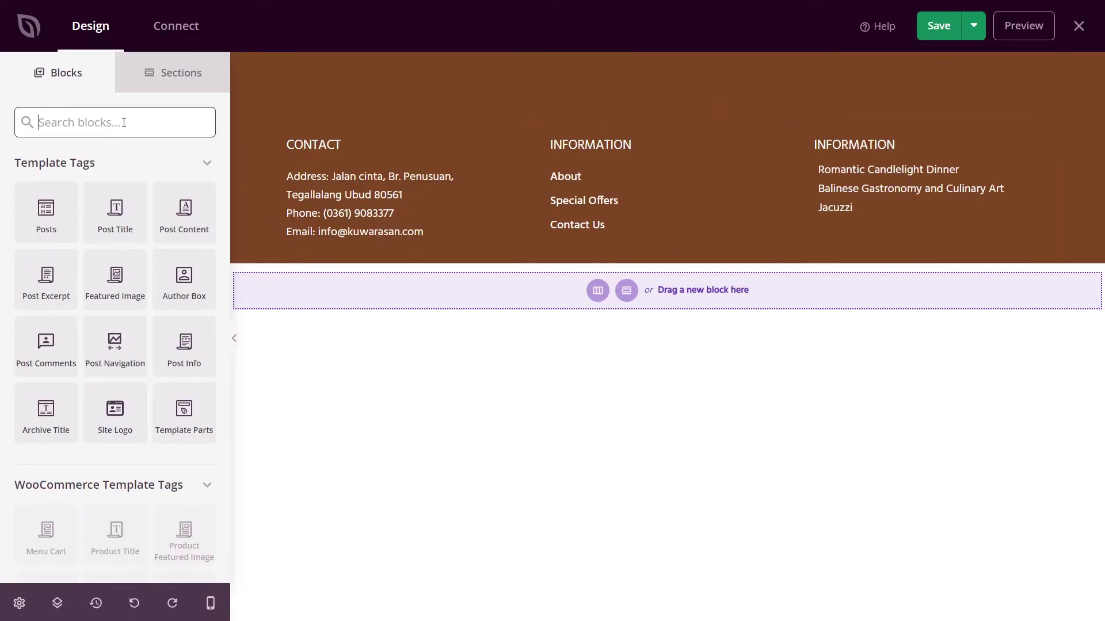
{"action": "scroll", "coordinate": [115, 288], "scroll_direction": "down", "scroll_amount": 15}
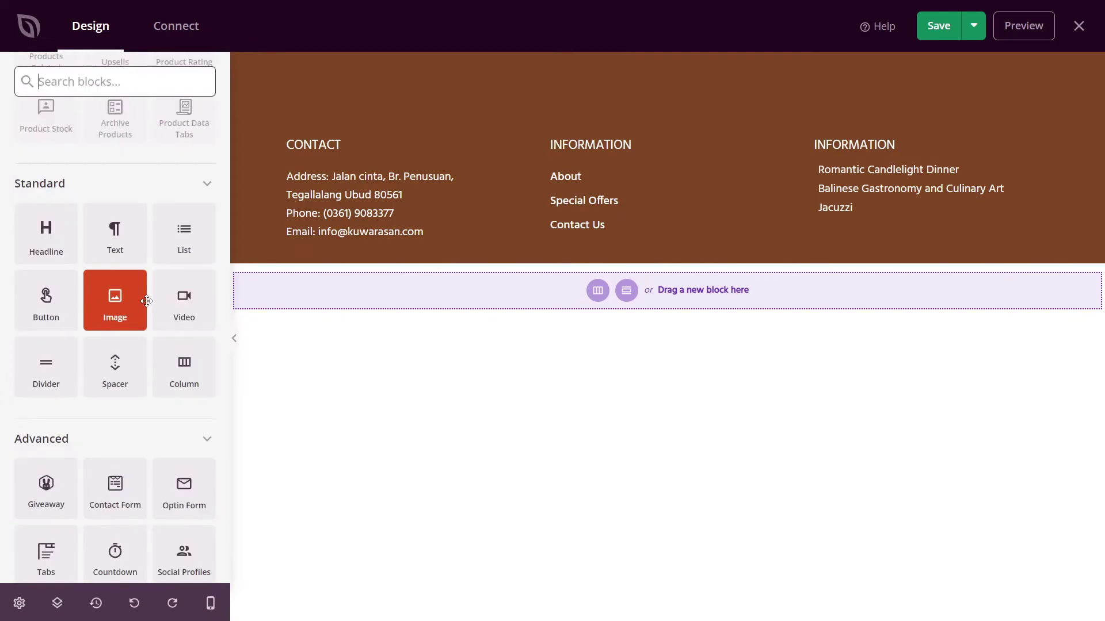
{"action": "scroll", "coordinate": [144, 322], "scroll_direction": "down", "scroll_amount": 10}
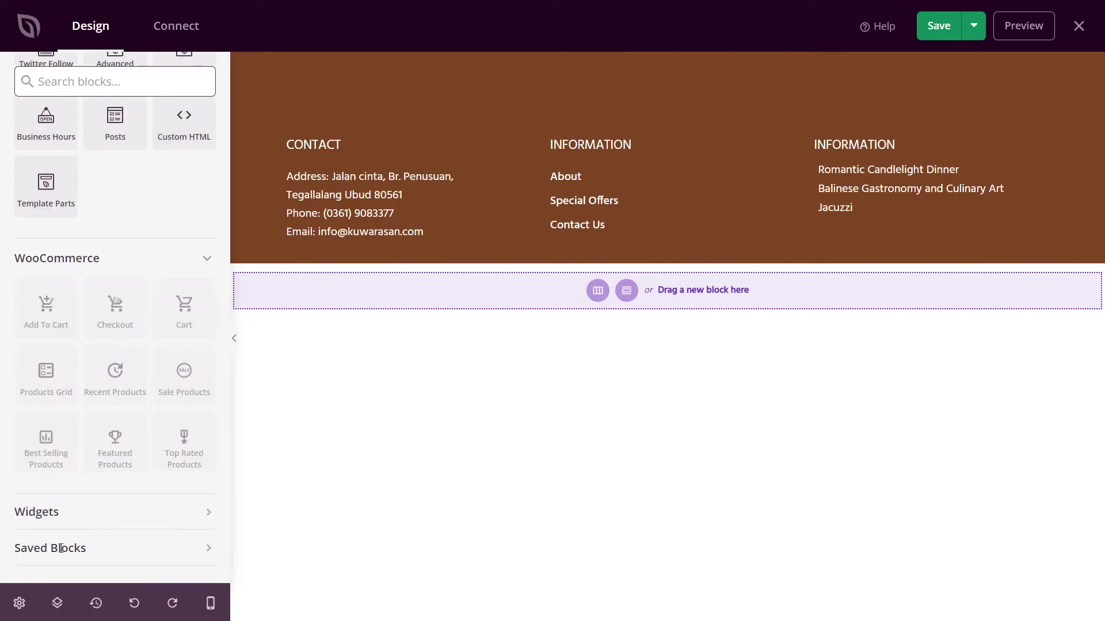
{"action": "left_click", "coordinate": [88, 553]}
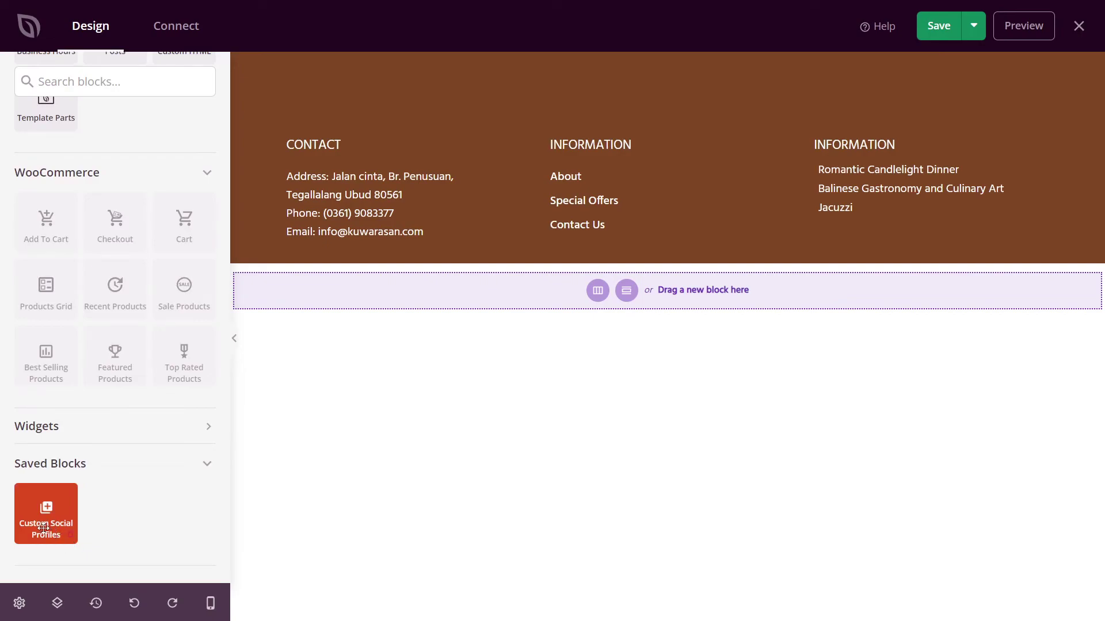
{"action": "left_click_drag", "start_coordinate": [43, 528], "coordinate": [874, 222]}
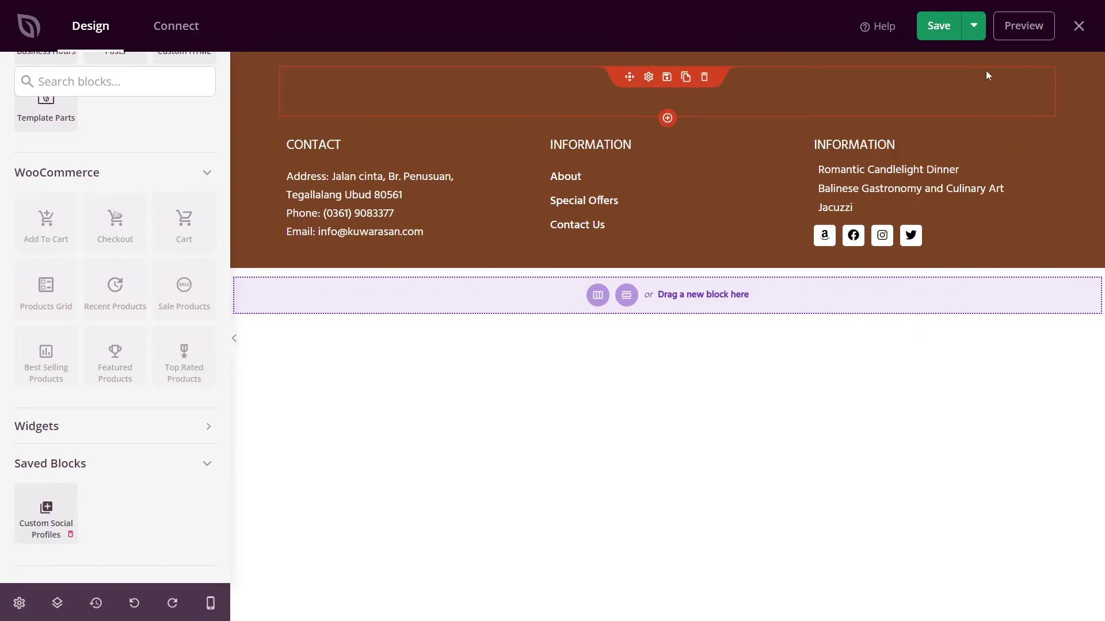
{"action": "left_click", "coordinate": [940, 31]}
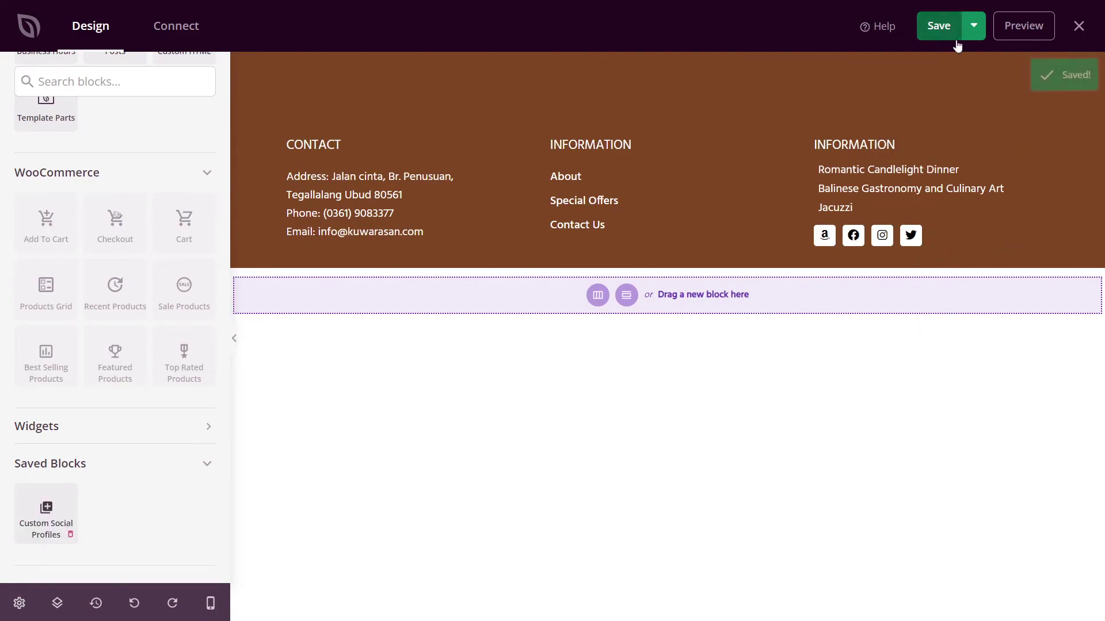
Close the builder and scroll the live Paradise home page down to the footer's social icons.
{"action": "left_click", "coordinate": [1078, 27]}
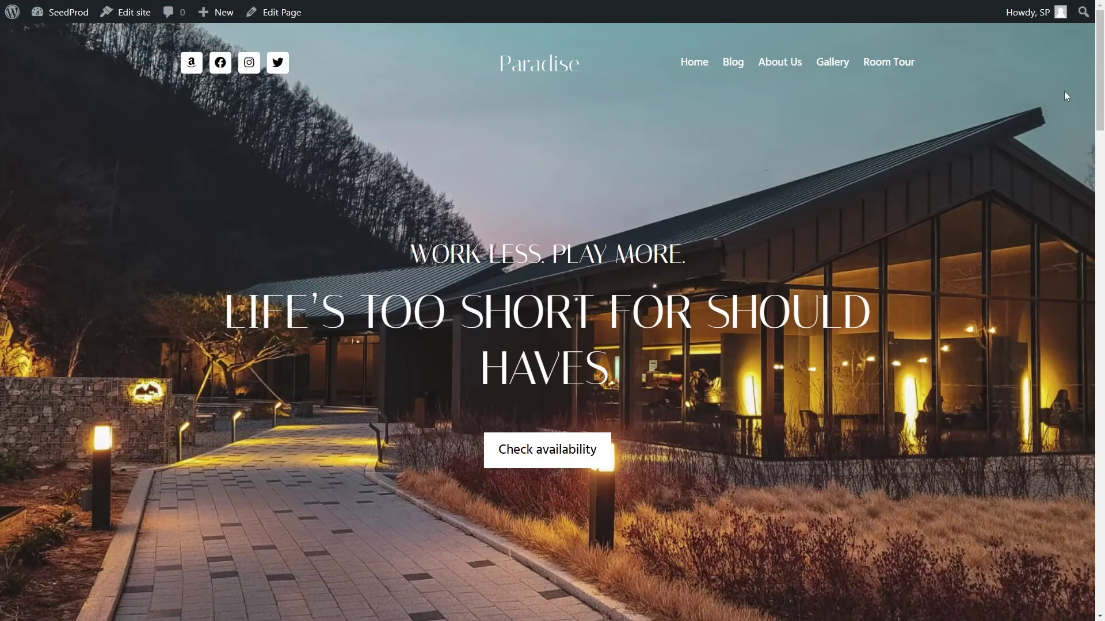
{"action": "left_click_drag", "start_coordinate": [1091, 61], "coordinate": [1087, 527]}
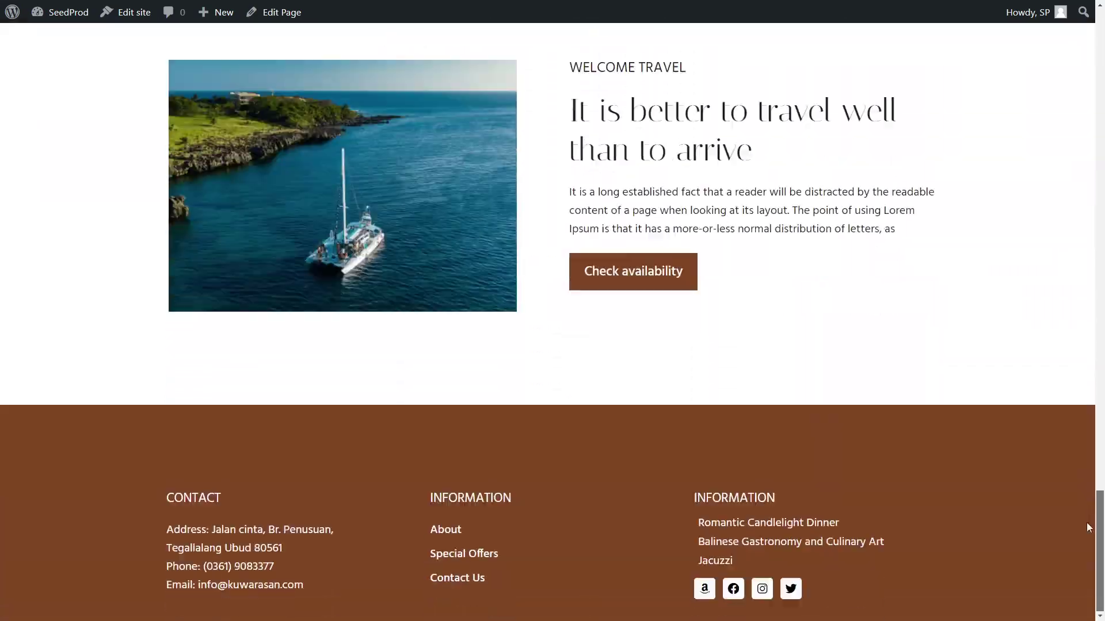